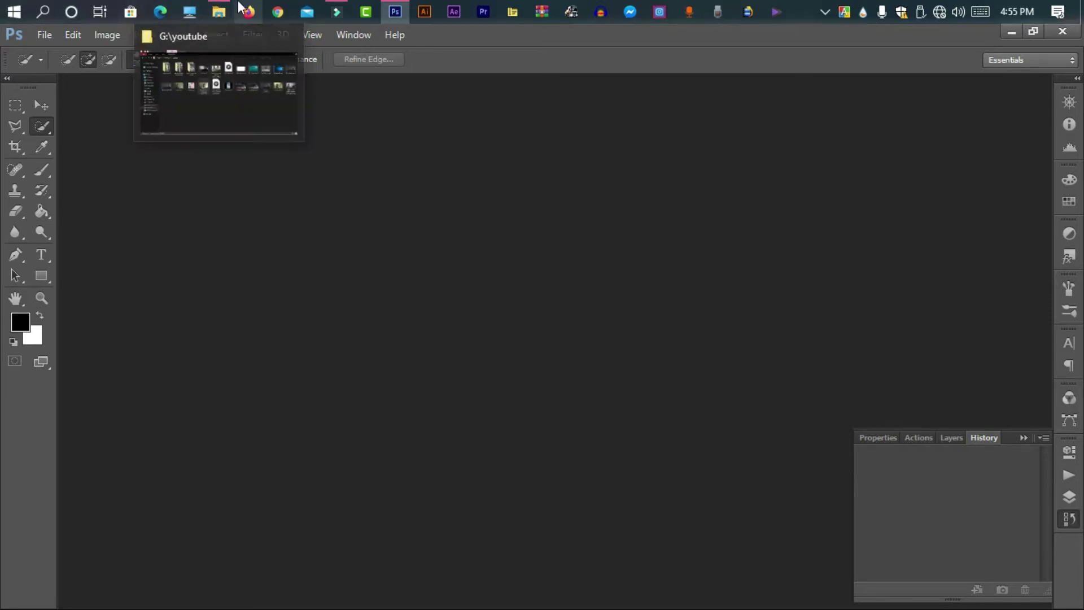
Drag milky-way-2695569_960_720.jpg from the Downloads folder into Photoshop so it opens as a document
left_click(217, 30)
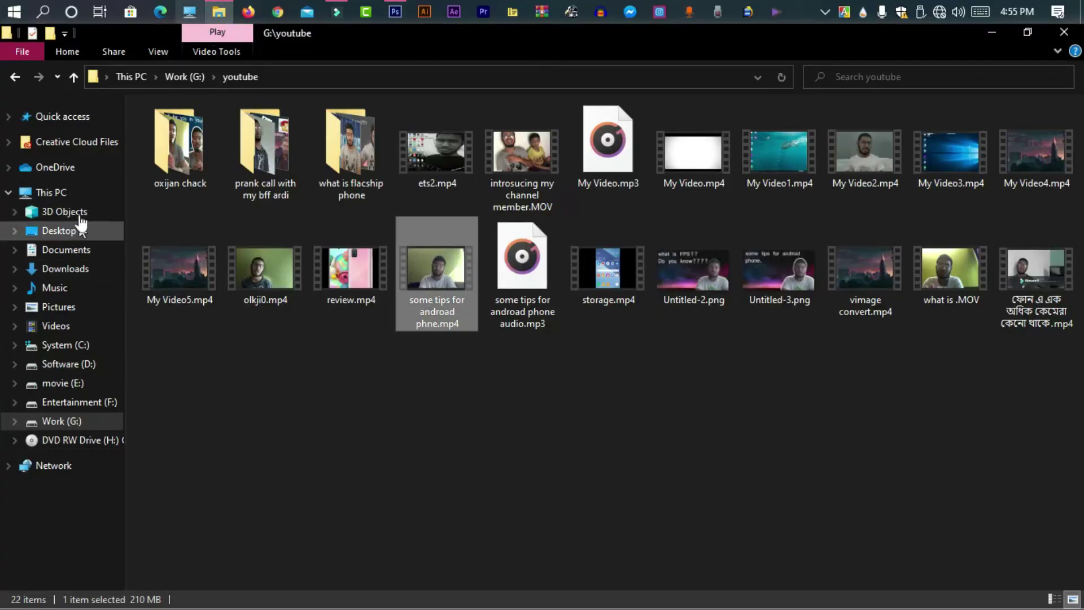
left_click(68, 268)
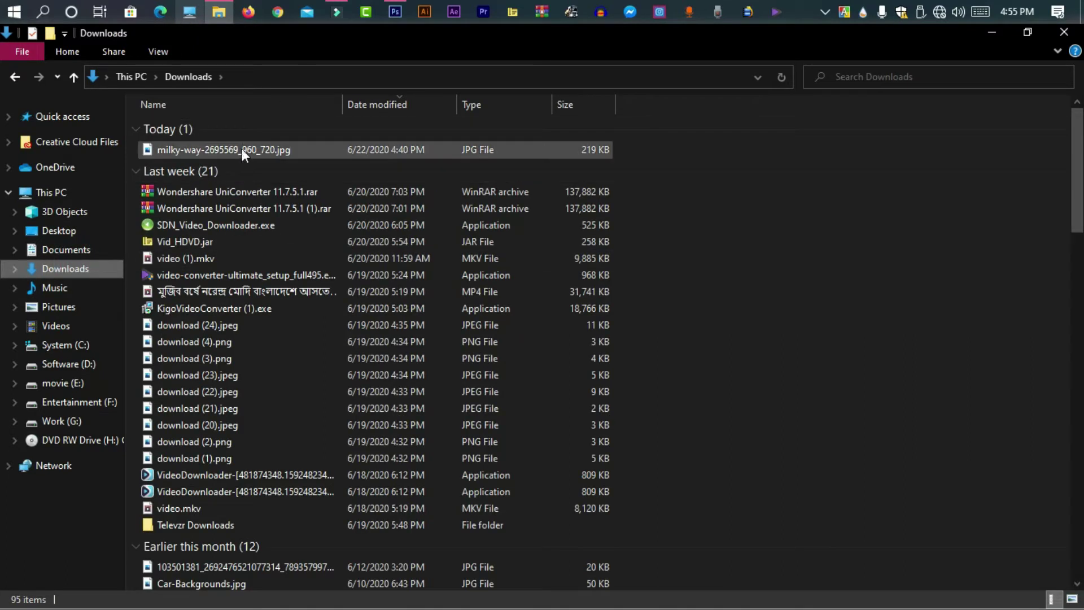
left_click(246, 147)
left_click_drag(249, 148, 375, 238)
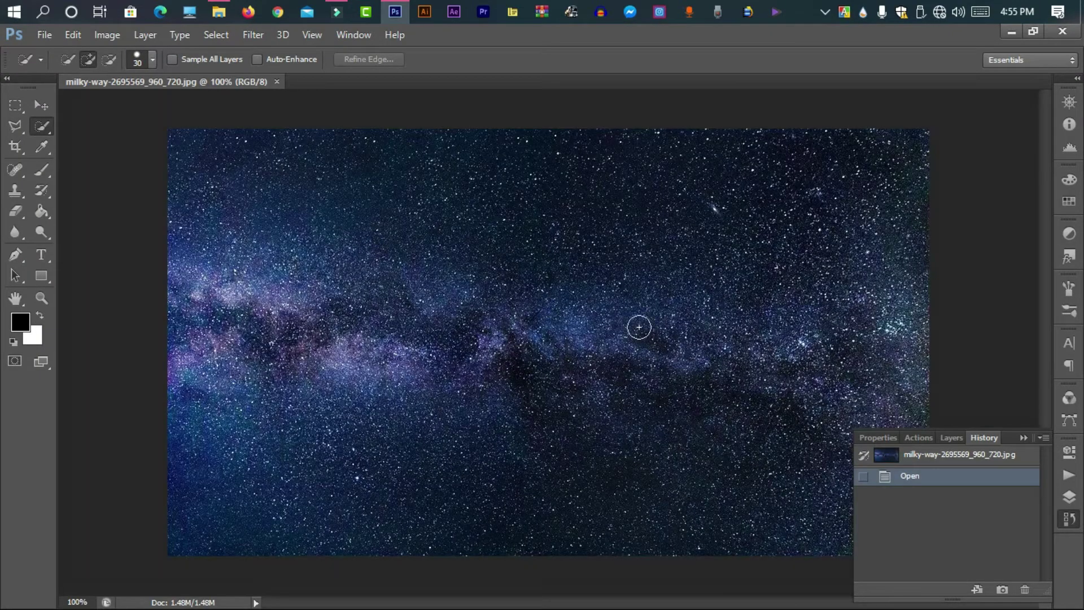
left_click(223, 12)
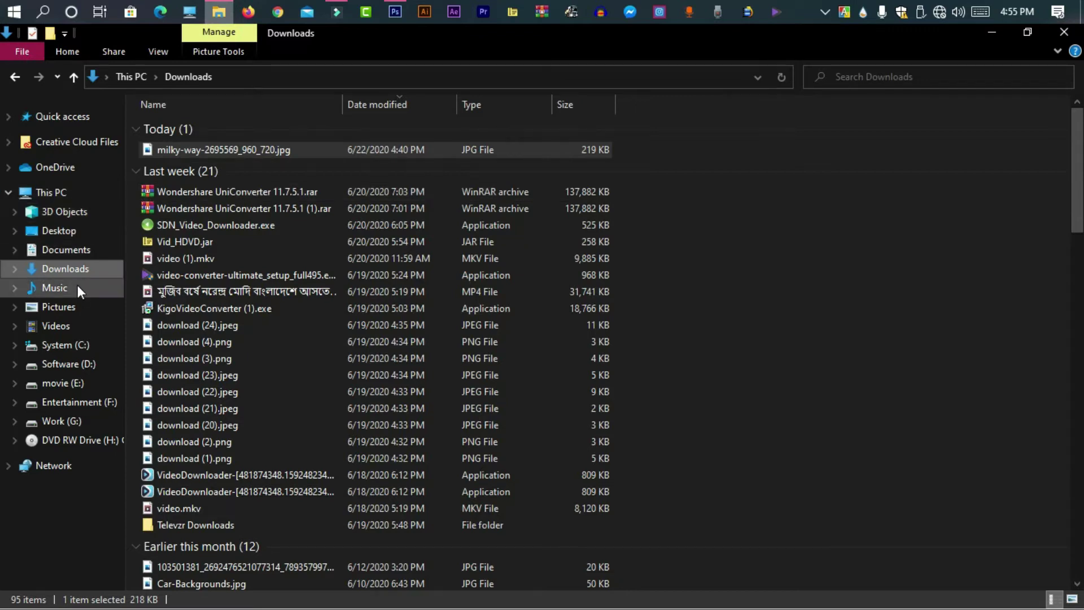
left_click(396, 12)
left_click(45, 35)
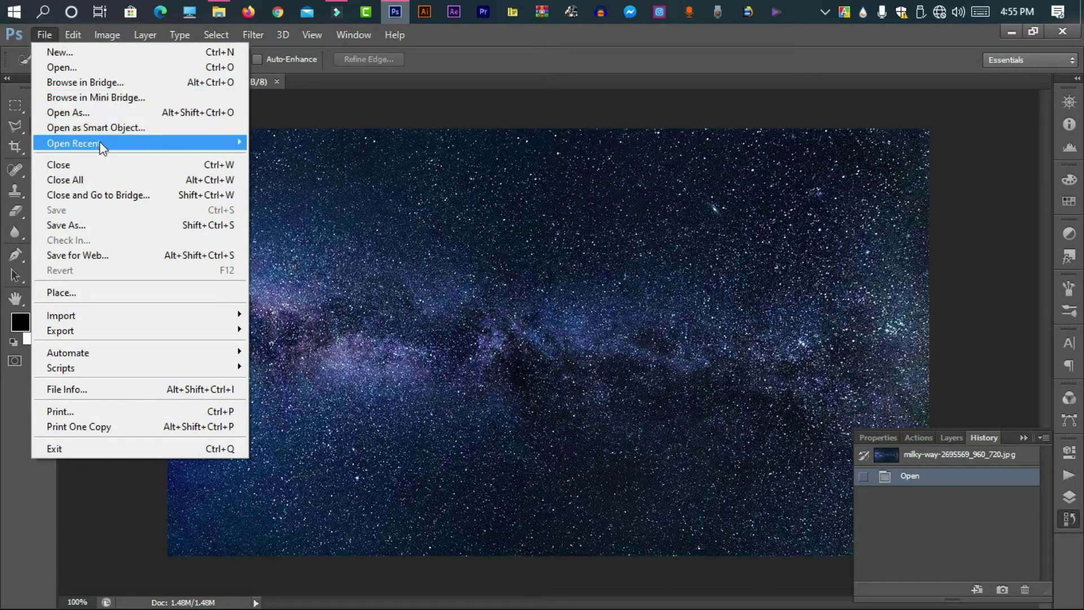
Open Screenshot (165).png from the Screenshots folder as a second document
left_click(102, 70)
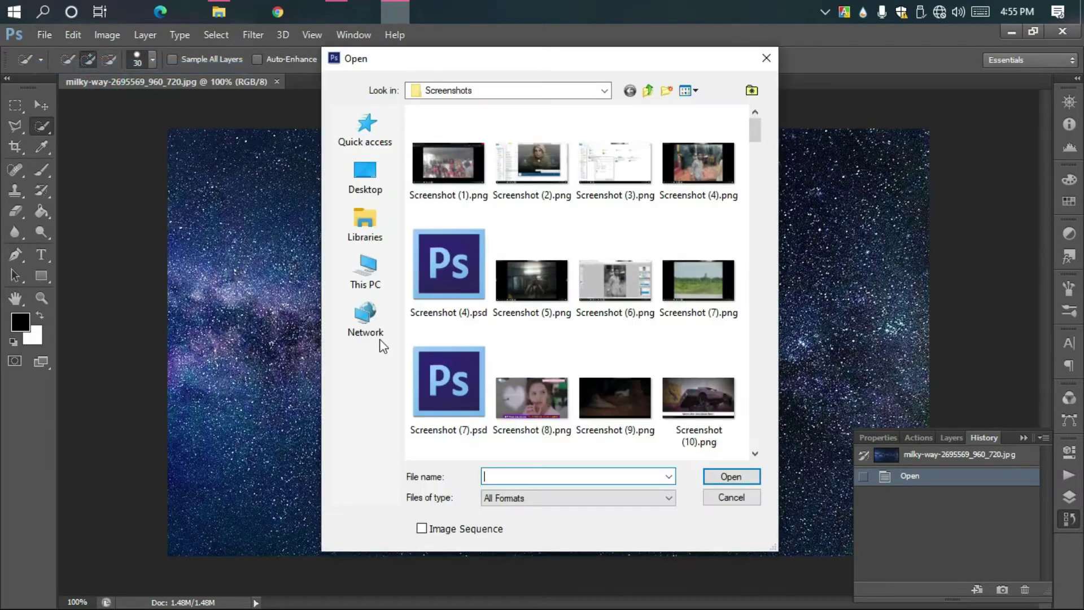
scroll(543, 293, "down", 10)
scroll(543, 293, "down", 5)
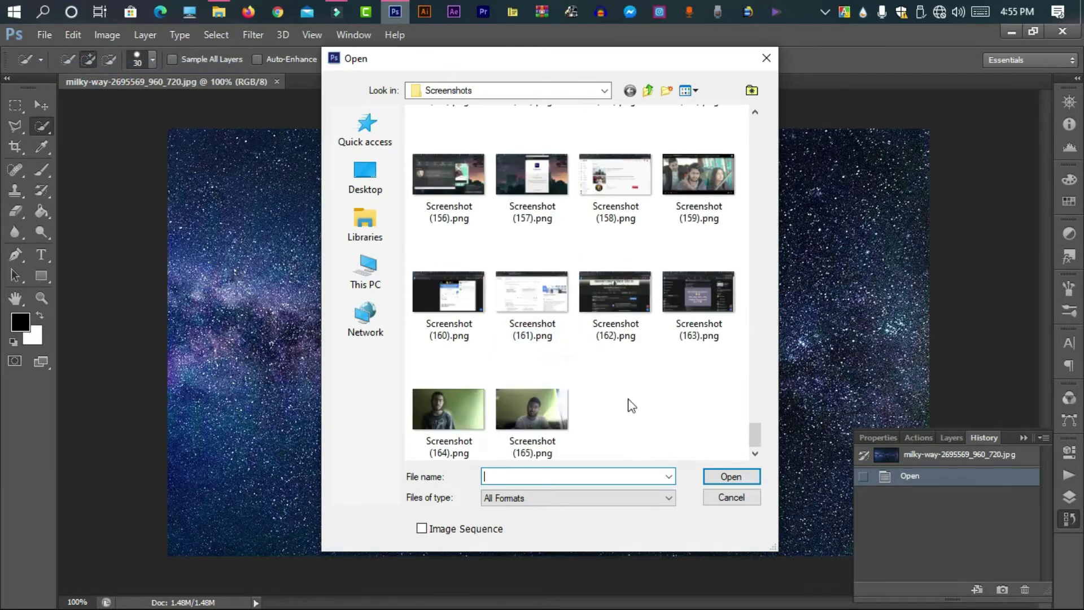
left_click(562, 406)
left_click(732, 478)
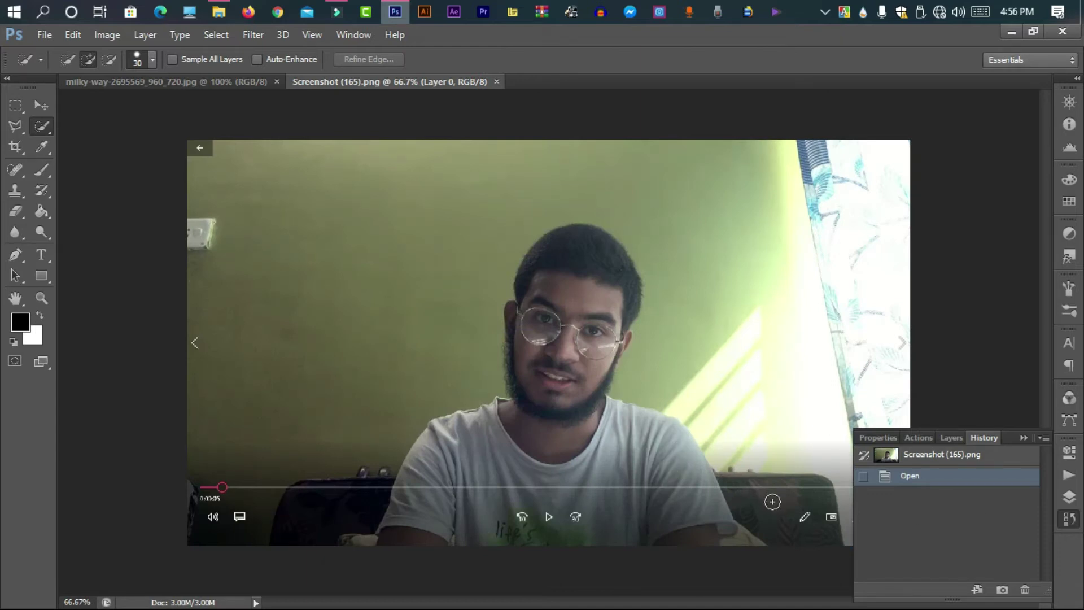
Quick-select the green wall on both sides of the person and invert the selection onto him
mouse_move(711, 290)
left_mouse_down()
mouse_move(773, 436)
mouse_move(821, 327)
left_mouse_up()
mouse_move(504, 172)
left_mouse_down()
mouse_move(446, 184)
mouse_move(425, 255)
left_mouse_up()
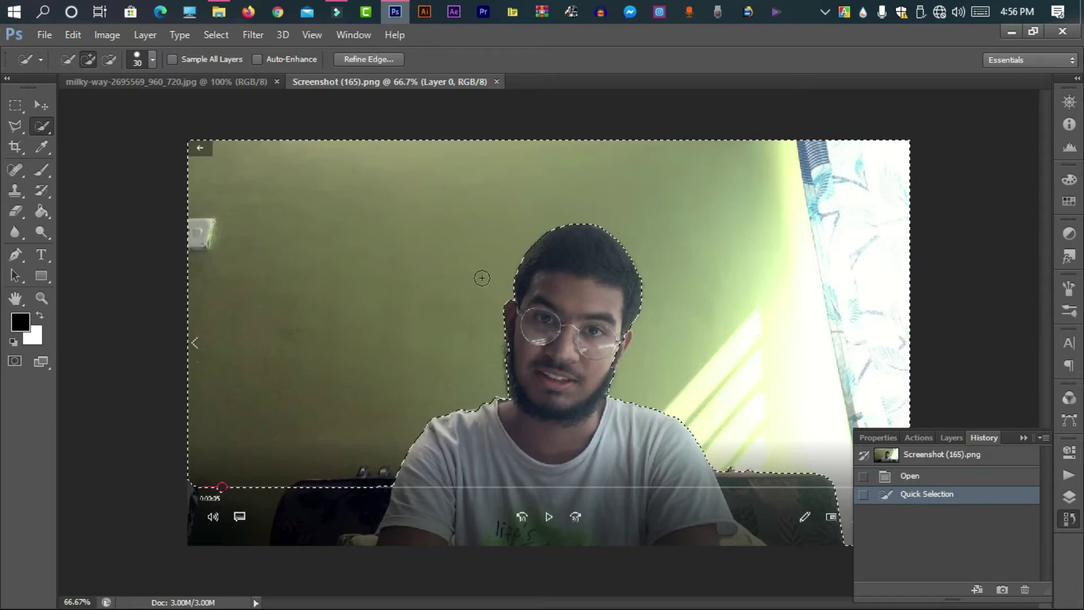
right_click(467, 248)
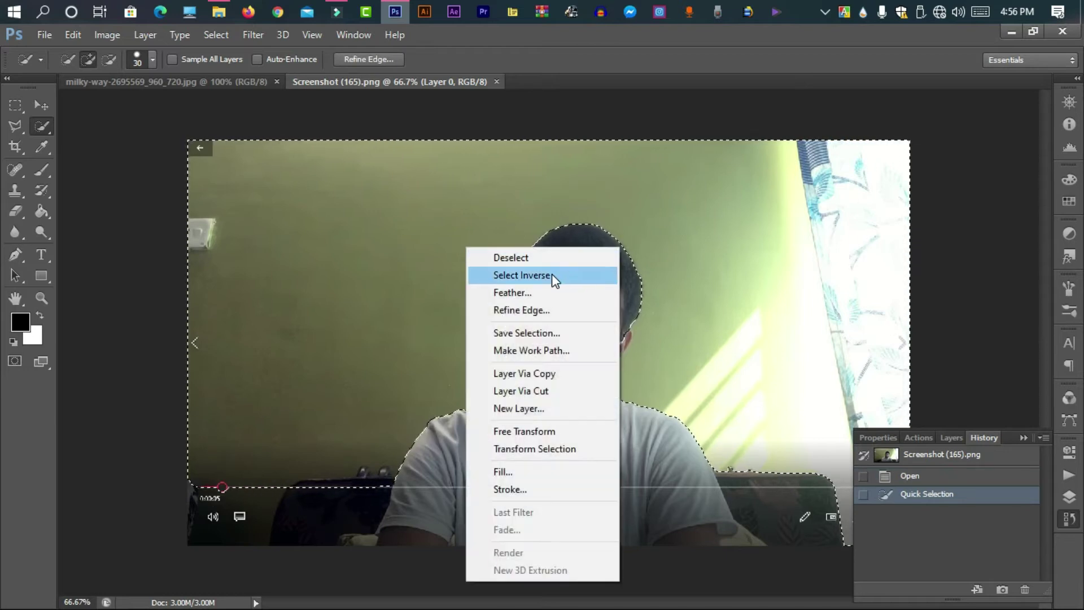
left_click(551, 274)
Refine the selection's edge with output set to New Layer, creating the cut-out layer
right_click(639, 206)
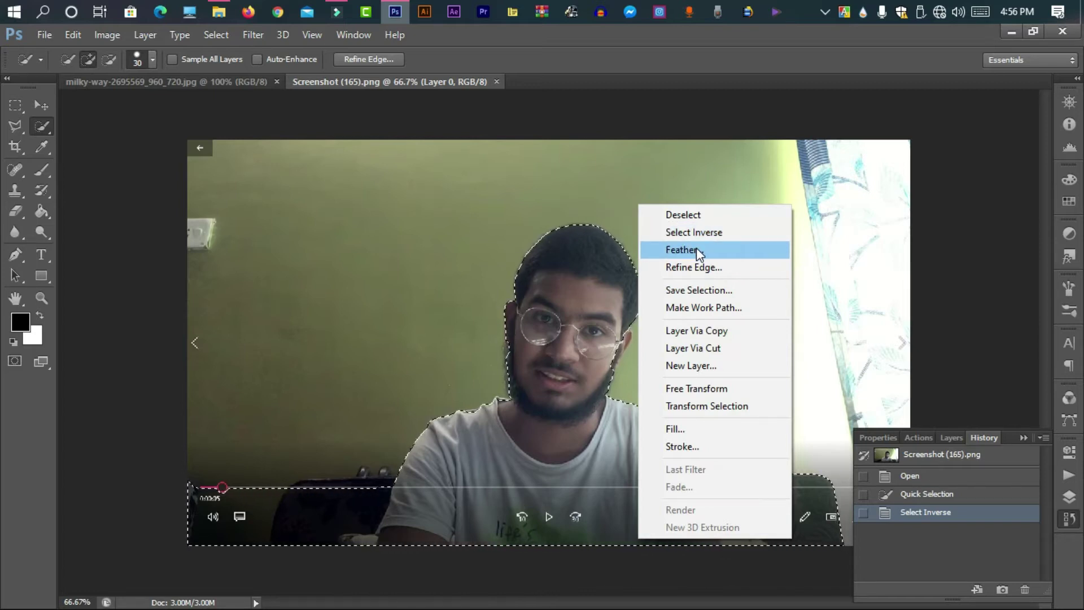
left_click(698, 271)
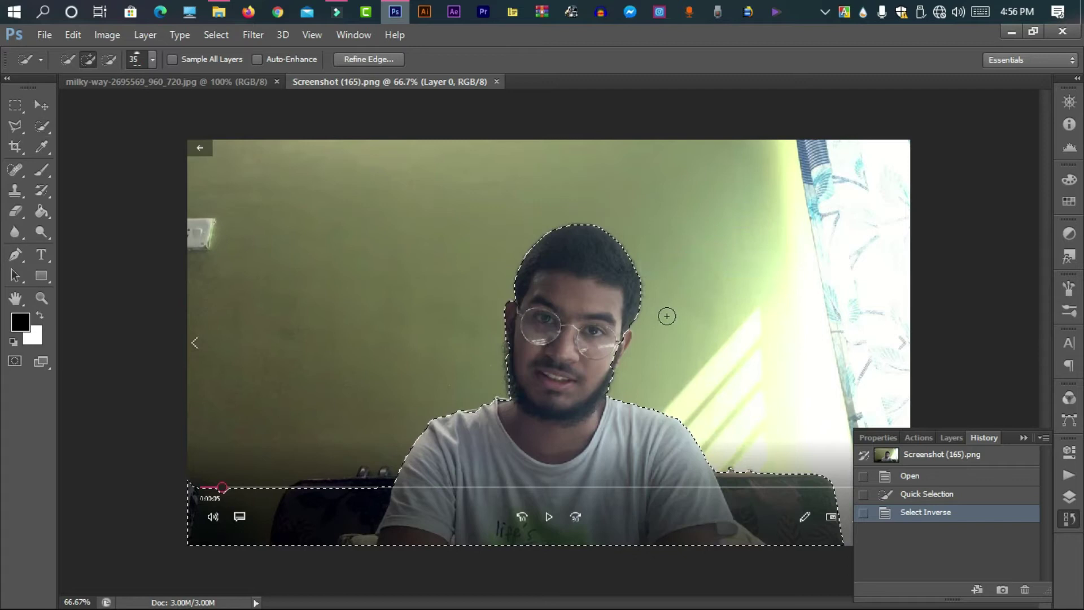
left_click(329, 445)
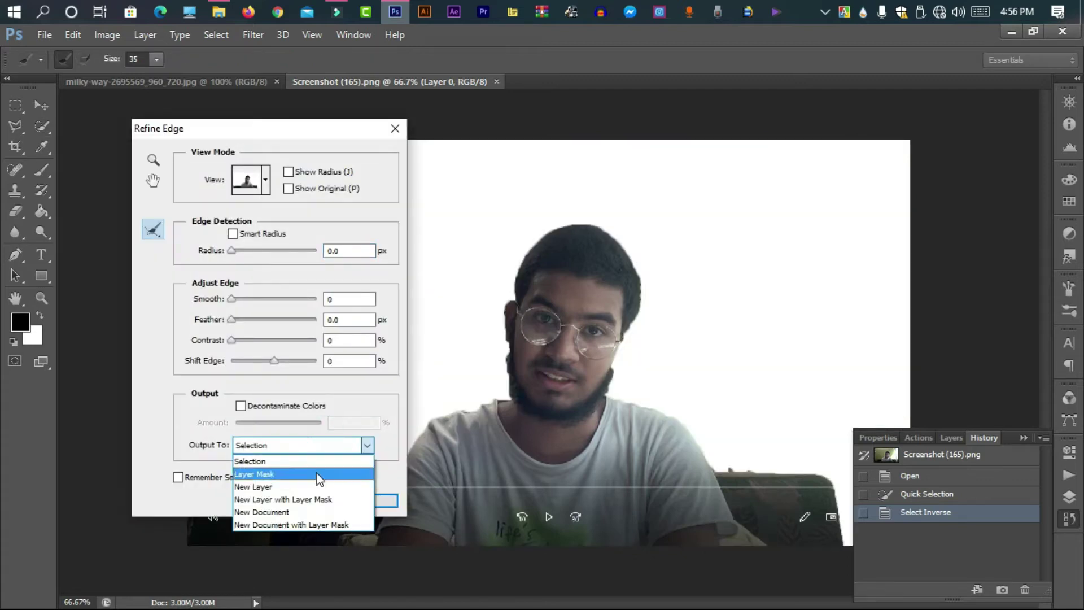
left_click(266, 485)
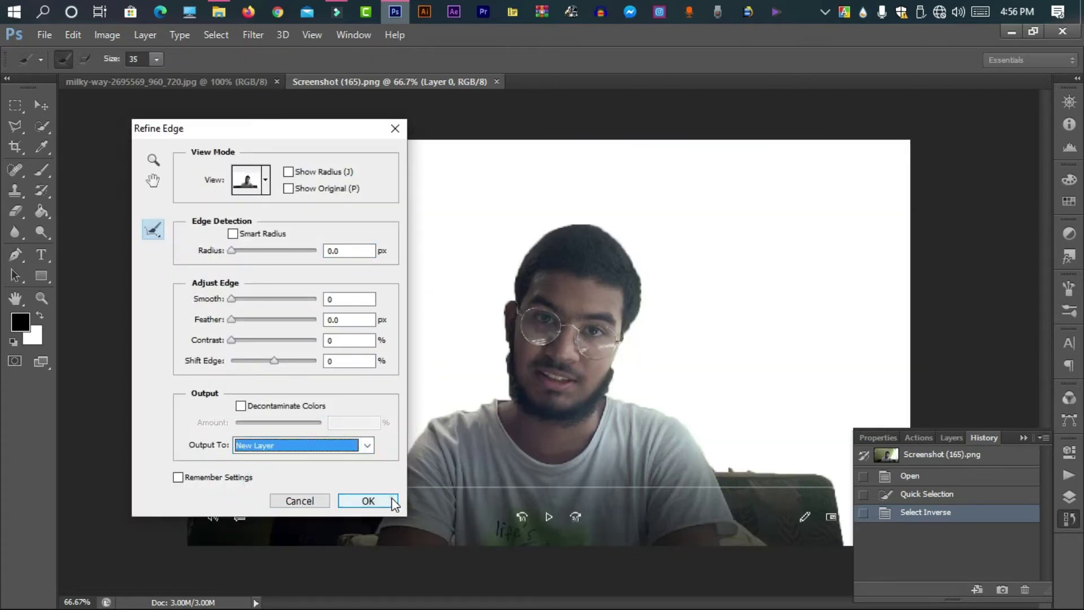
left_click(390, 502)
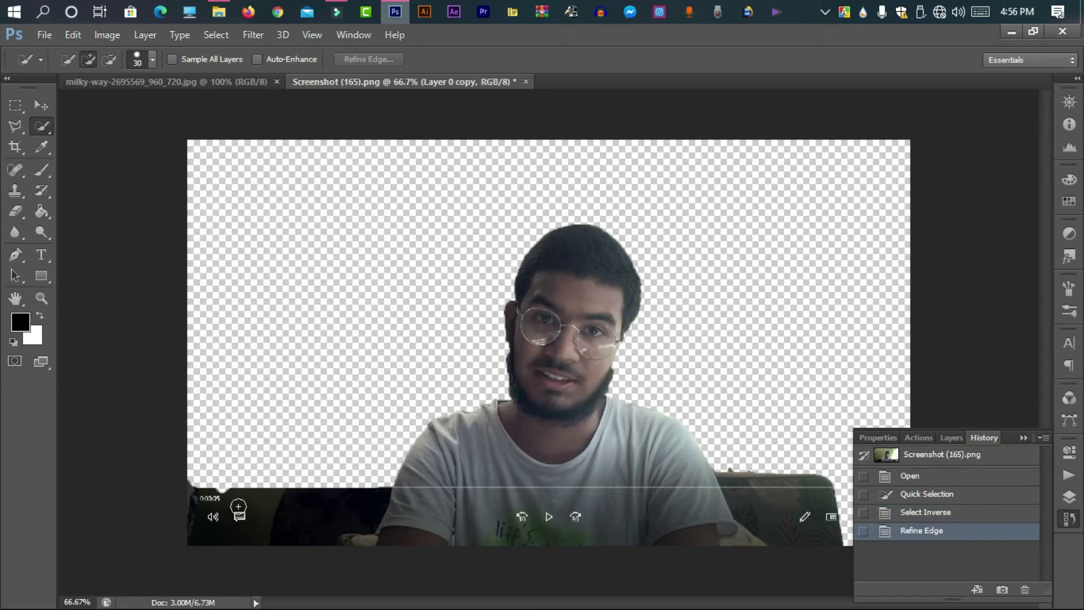
Remove the left couch area with Quick Selection, Select Inverse and Refine Edge output to a new layer
left_click_drag(238, 508, 272, 492)
right_click(309, 504)
left_click(371, 198)
right_click(319, 394)
left_click(385, 123)
left_click(364, 501)
right_click(331, 180)
left_click(412, 242)
left_click(305, 443)
left_click(316, 493)
left_click(364, 502)
Remove the right couch area the same way, refining the inverse selection to a new layer
left_click_drag(751, 491, 802, 506)
right_click(782, 500)
left_click(837, 193)
right_click(843, 210)
left_click(873, 268)
left_click(303, 445)
left_click(254, 487)
left_click(361, 501)
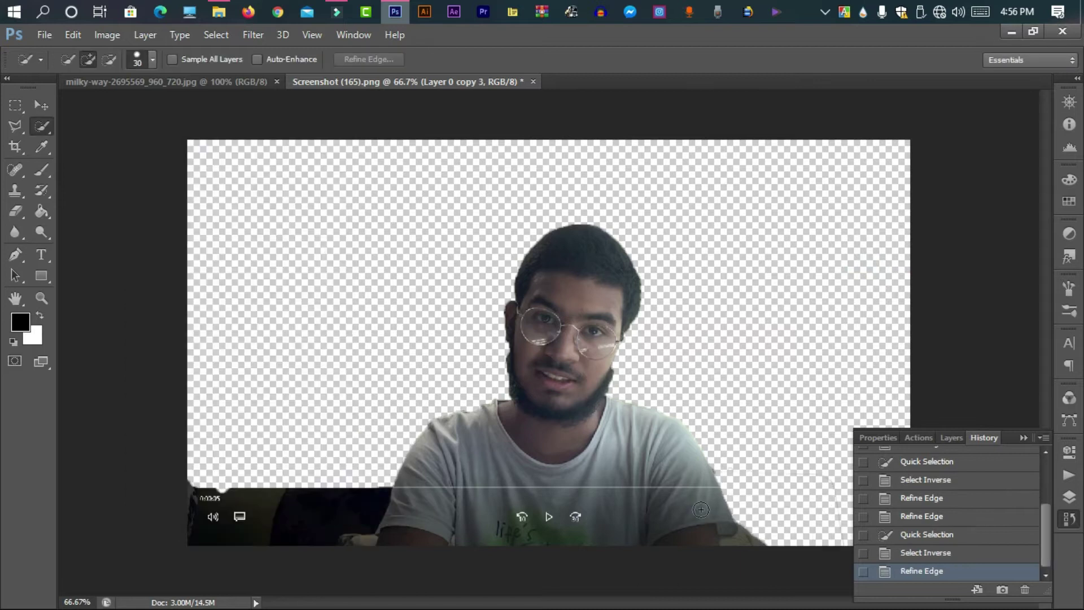
Hide the History panel and draw a crop area over the screenshot
left_click(1023, 438)
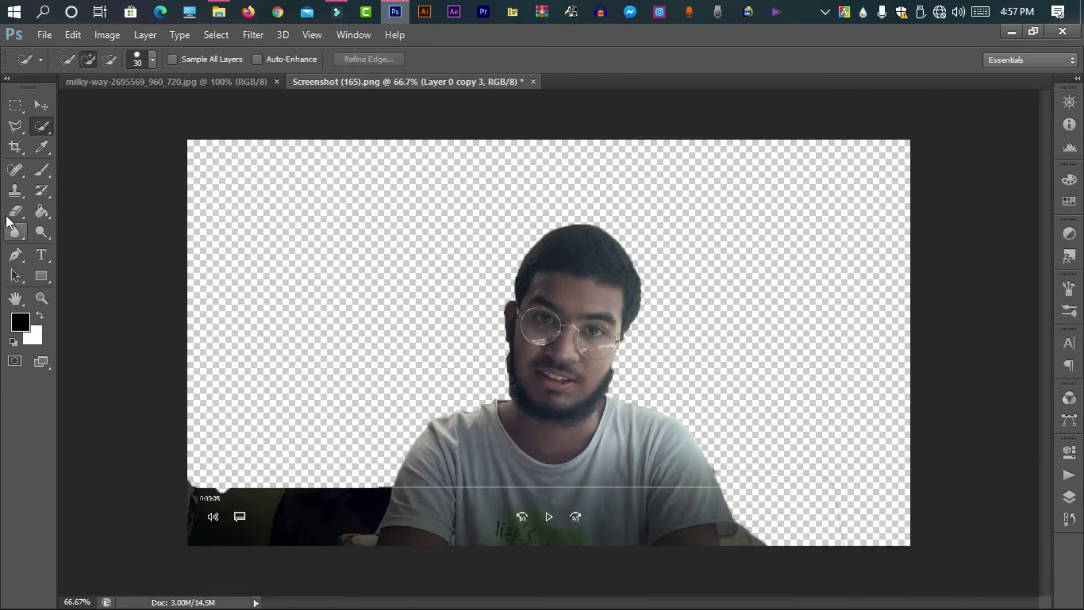
left_click(15, 146)
left_click_drag(198, 148, 781, 307)
left_click_drag(524, 379, 49, 70)
Crop away the screenshot's bottom strip, then drag the cut-out person onto the milky-way document
left_click(48, 300)
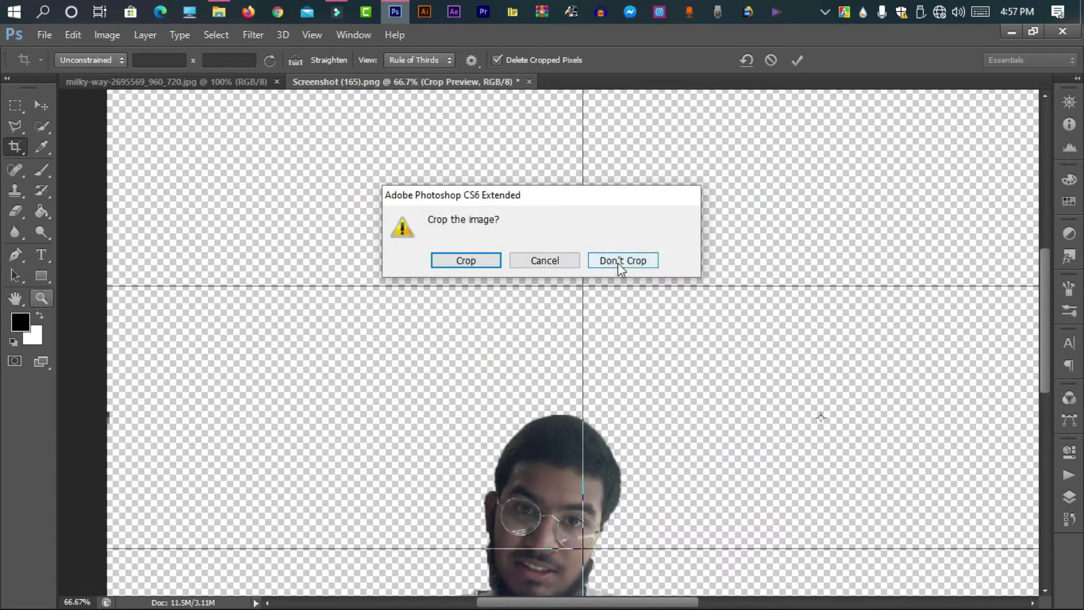
left_click(621, 262)
left_click(16, 147)
left_click_drag(909, 545, 901, 514)
left_click_drag(197, 342, 261, 339)
left_click(796, 60)
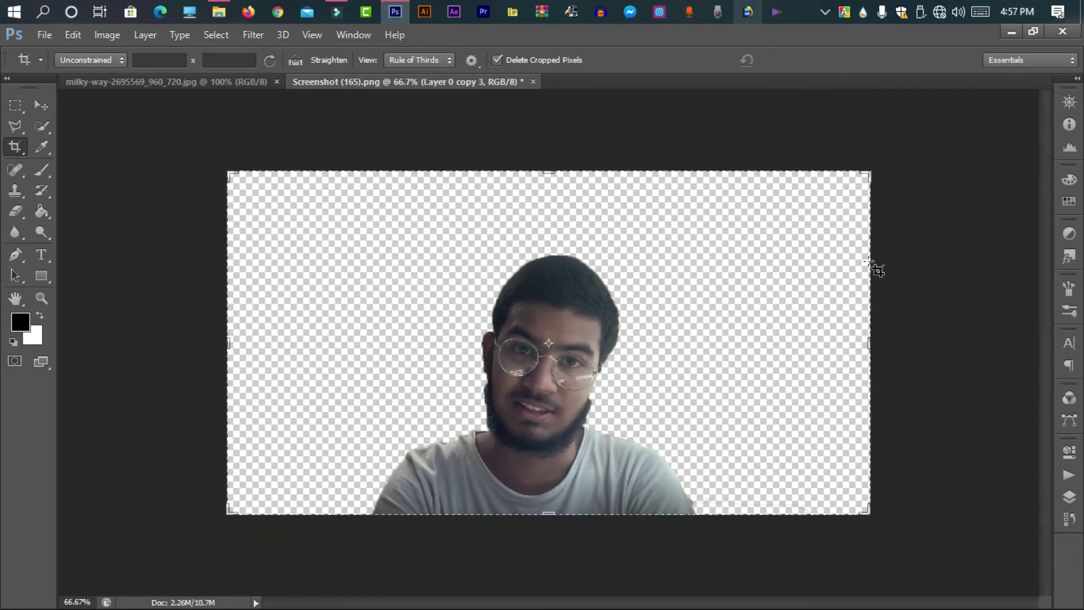
left_click(40, 104)
left_click_drag(575, 402, 469, 368)
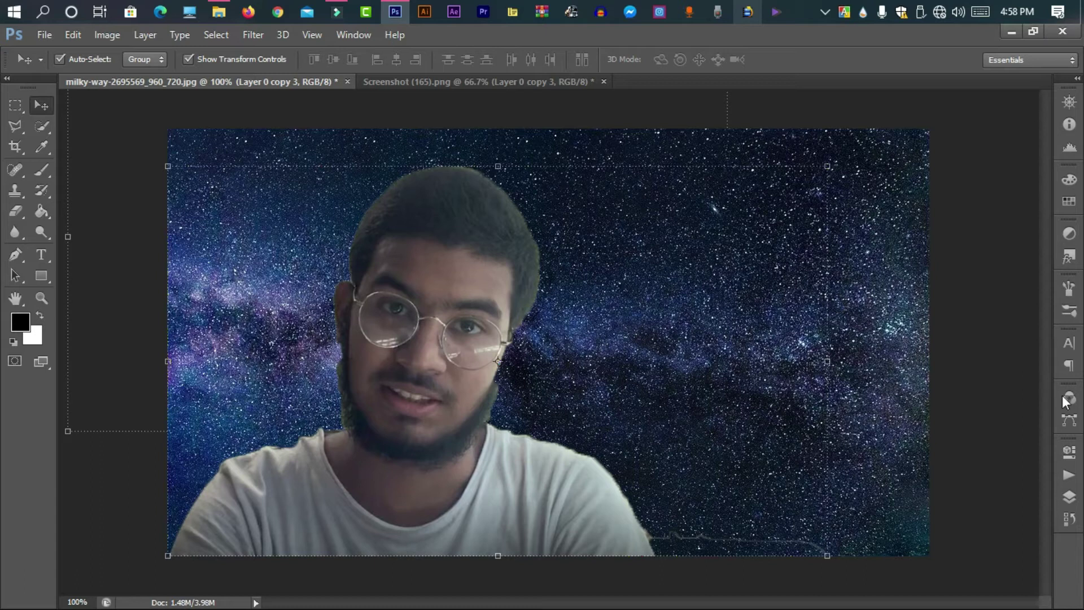
Bring up the Layers panel and try adjusting Layer 0 copy 3's opacity, leaving it at 100%
left_click(1070, 519)
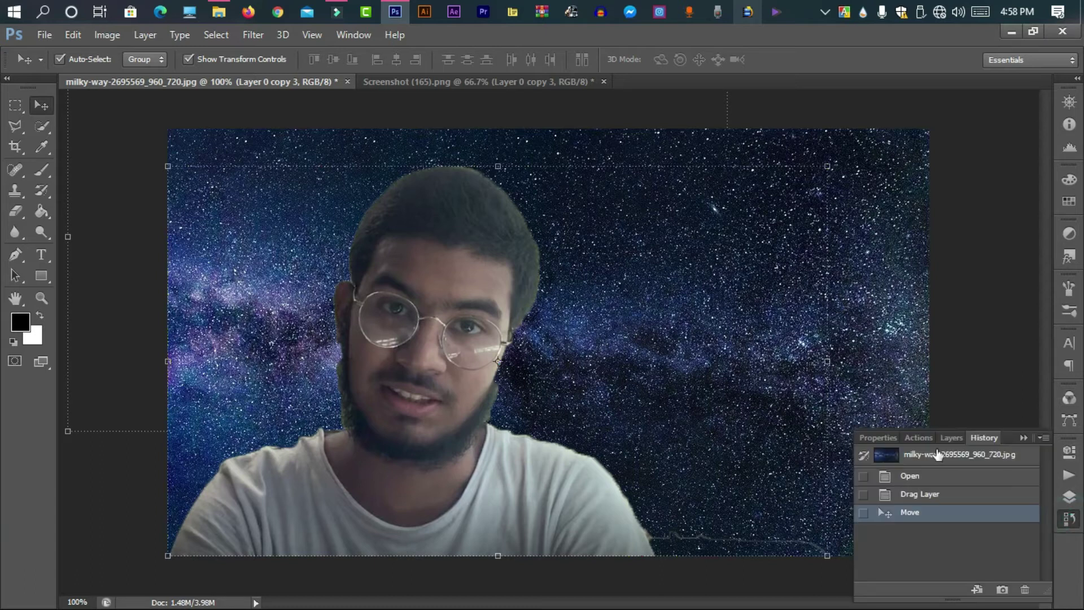
left_click(950, 438)
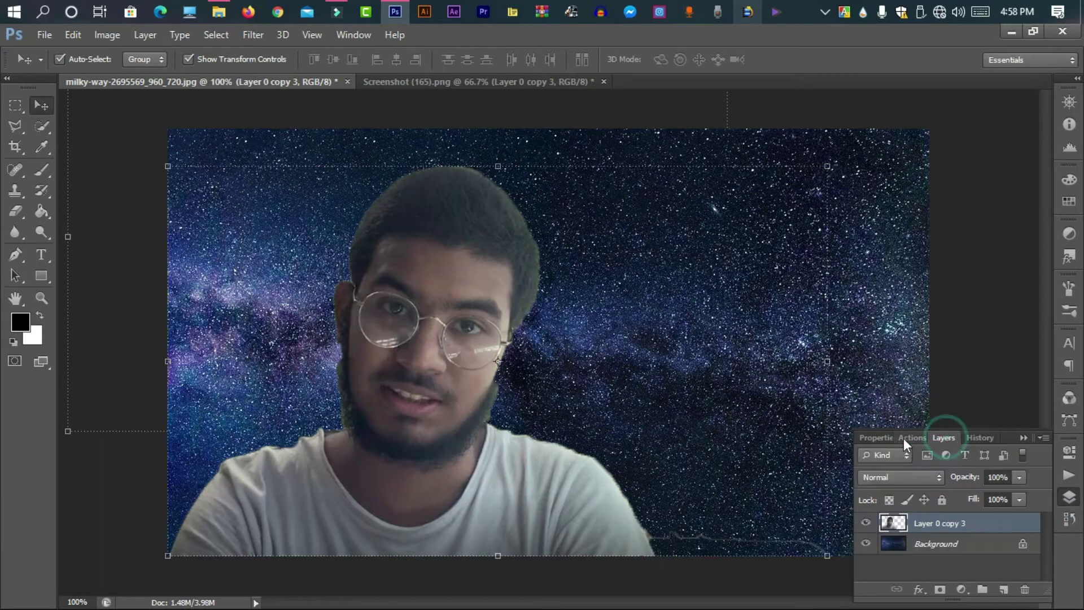
left_click_drag(967, 480, 993, 507)
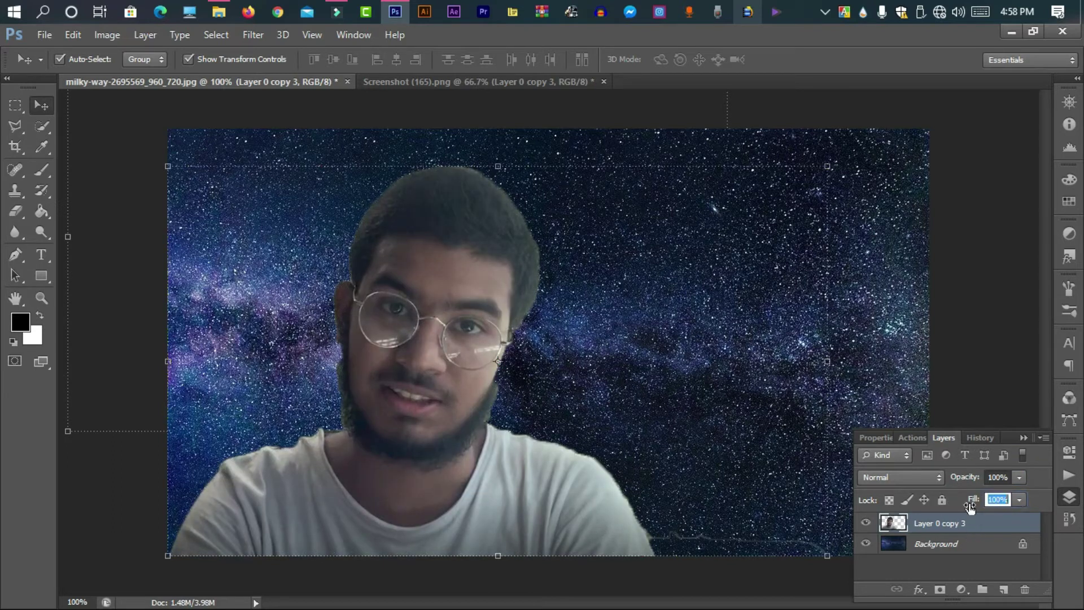
right_click(966, 518)
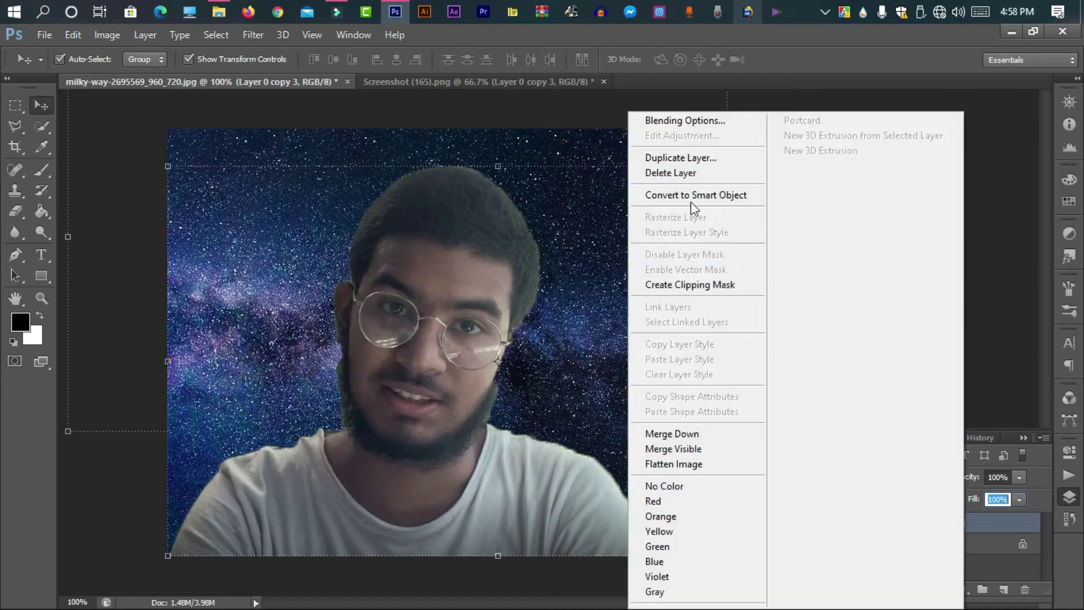
Add a Stroke layer style to Layer 0 copy 3 with white as the outline colour
left_click(694, 121)
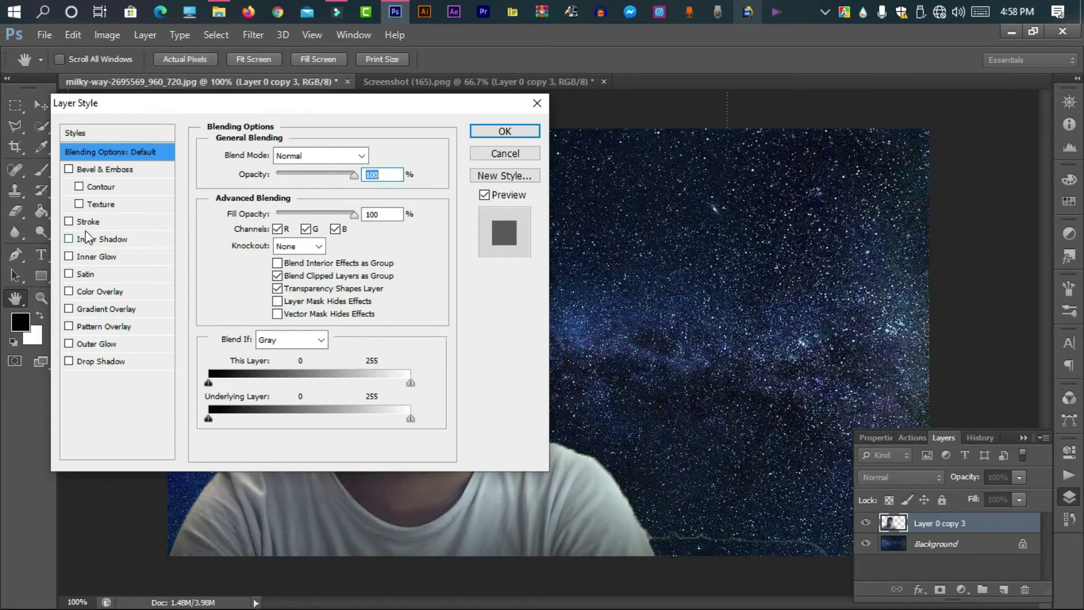
left_click(85, 222)
left_click(267, 158)
mouse_move(281, 154)
left_mouse_down()
mouse_move(312, 155)
mouse_move(252, 167)
left_mouse_up()
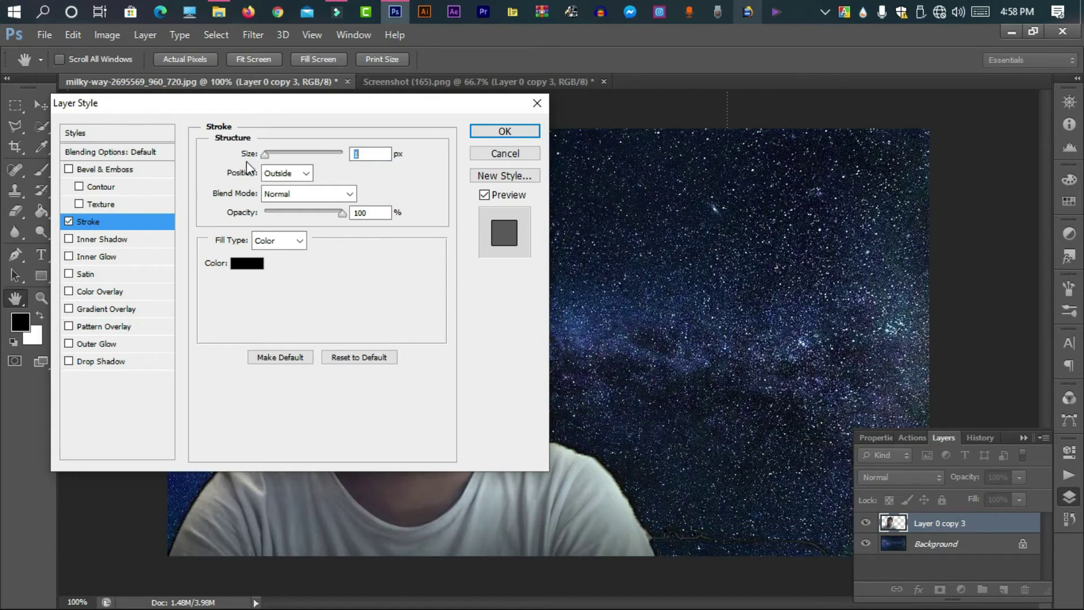
left_click(252, 263)
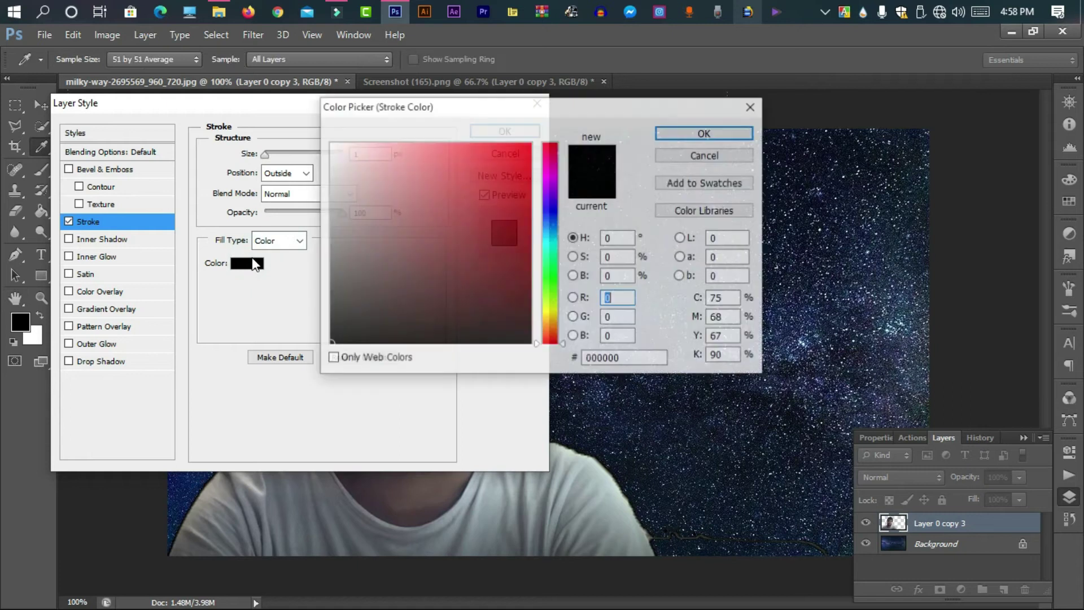
left_click_drag(363, 199, 329, 143)
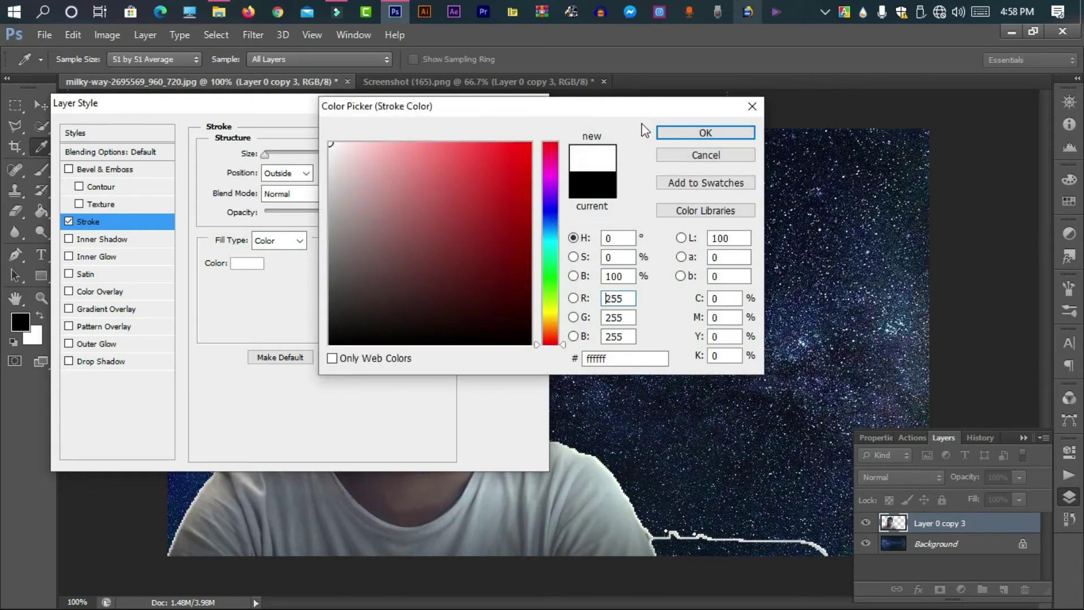
left_click(696, 131)
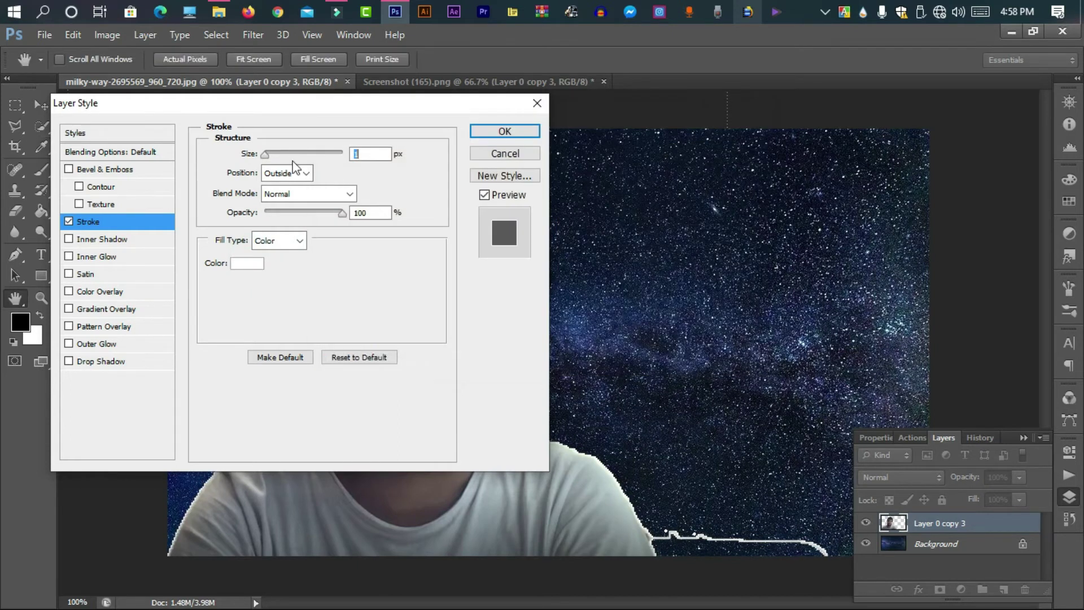
Set the stroke size to 5 px, apply the outline, and collapse the Layers panel
left_click(387, 156)
type("056")
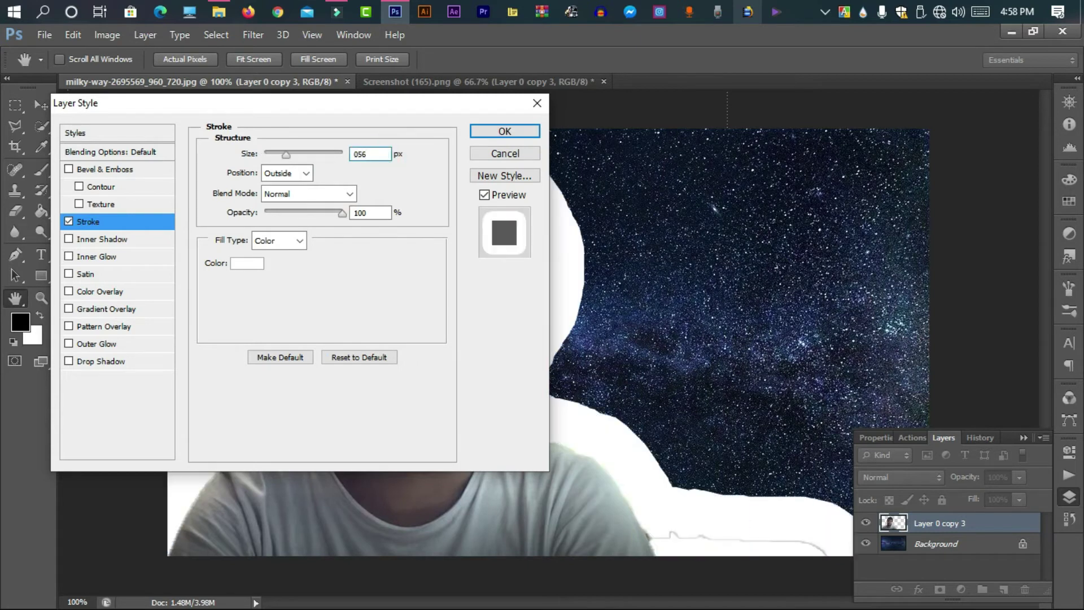
key("BackSpace")
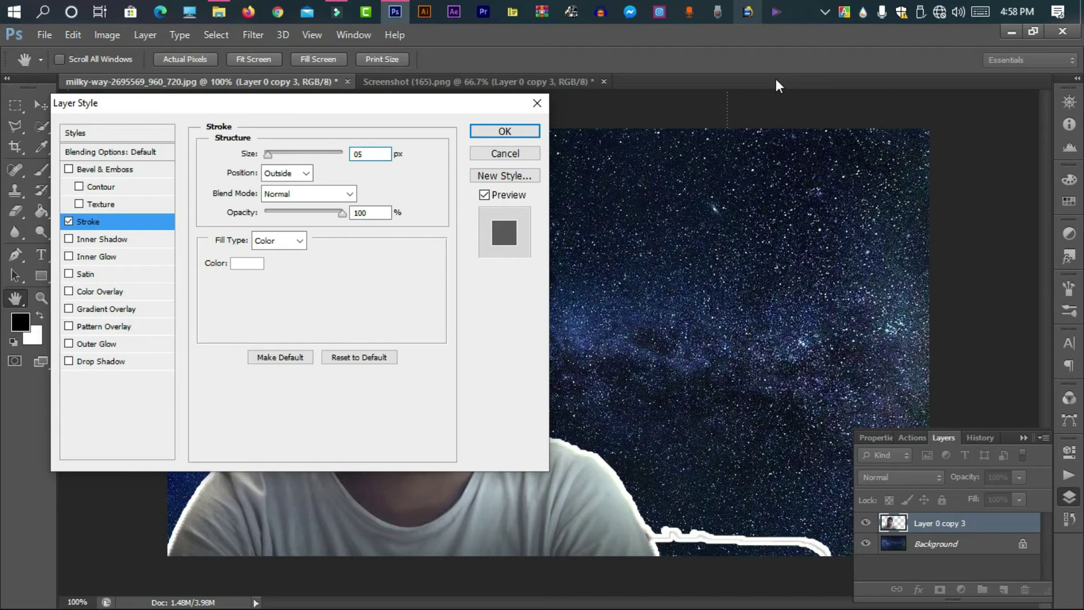
left_click(504, 132)
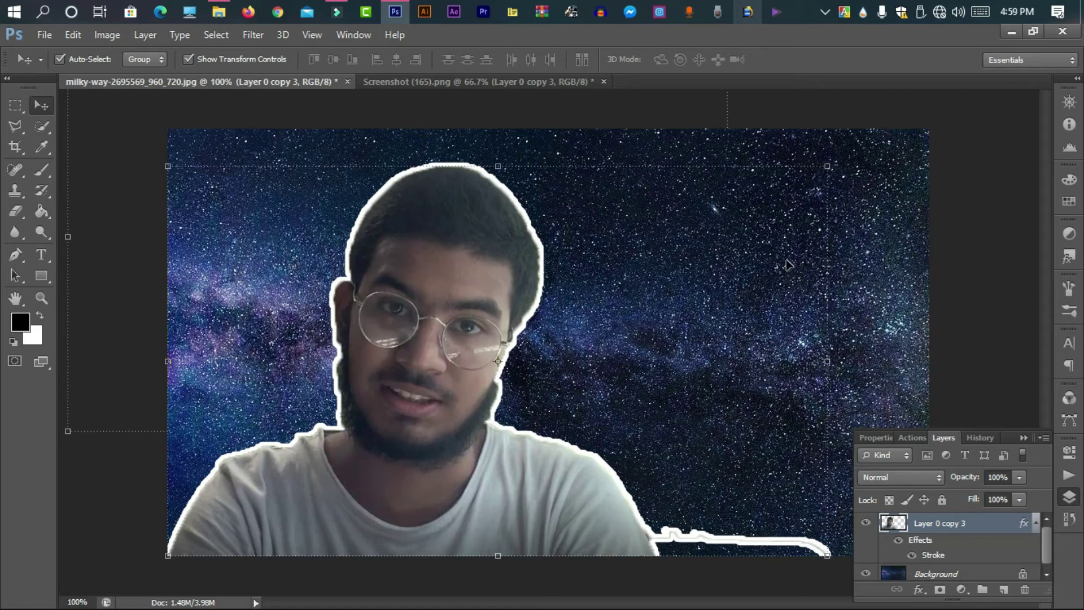
left_click(1024, 438)
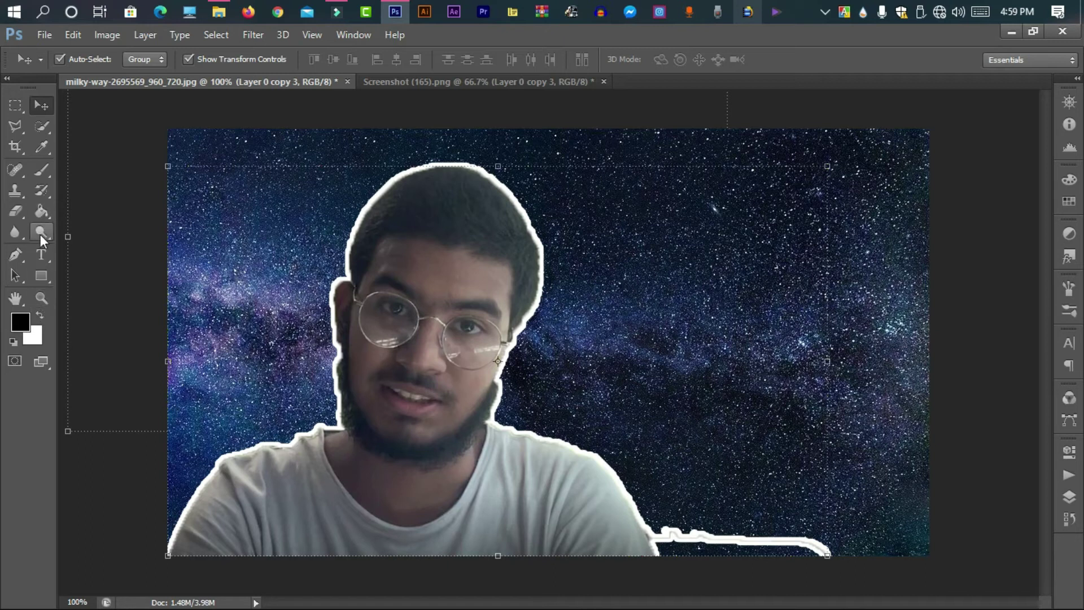
Draw a tall black 321 × 614 px rectangle over the starfield's right edge and nudge it into place
left_click(37, 277)
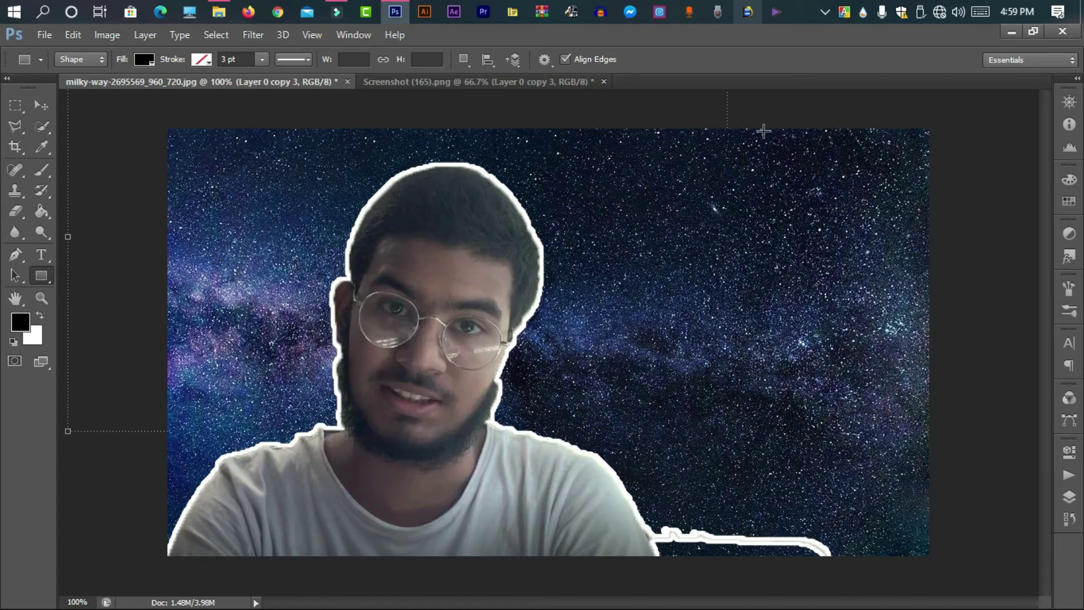
left_click_drag(749, 122, 1004, 593)
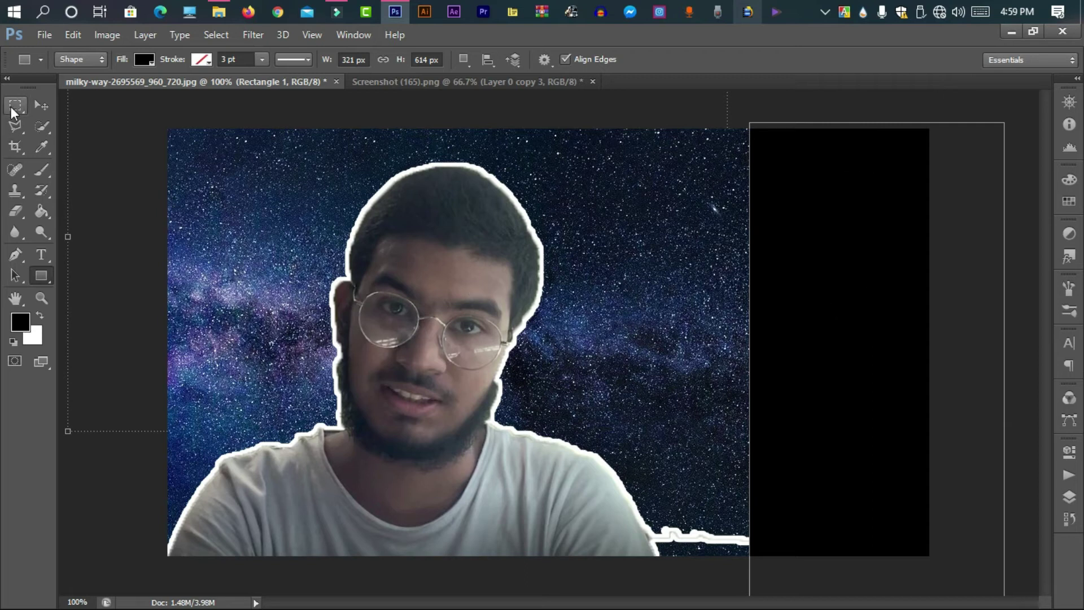
left_click(41, 105)
left_click_drag(798, 338, 794, 313)
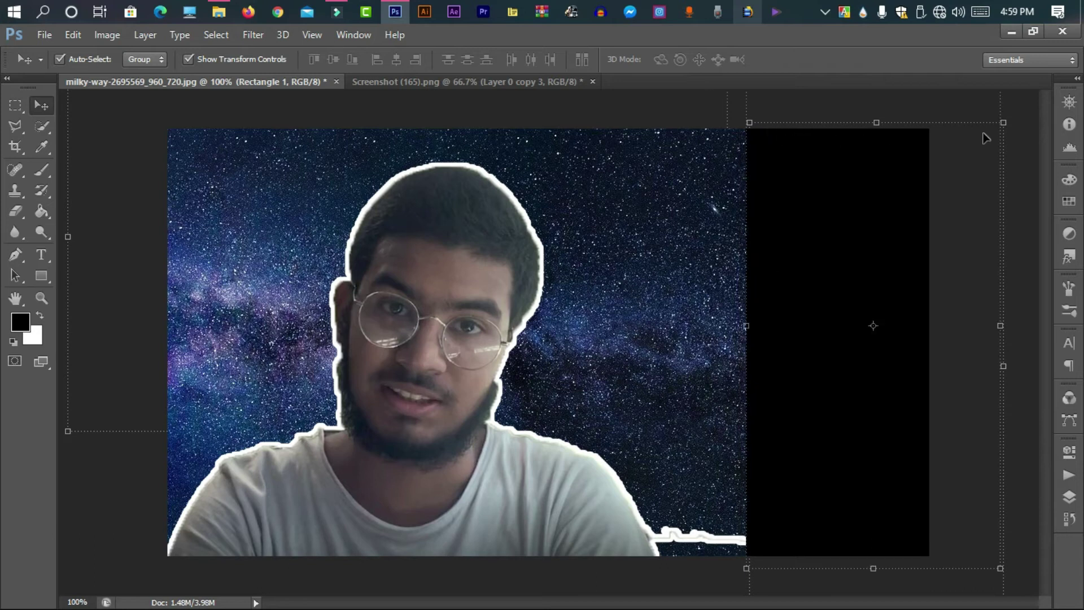
Rotate Rectangle 1 and stretch its lower-left corner outward so its left edge slants diagonally
left_click_drag(1012, 105, 1076, 148)
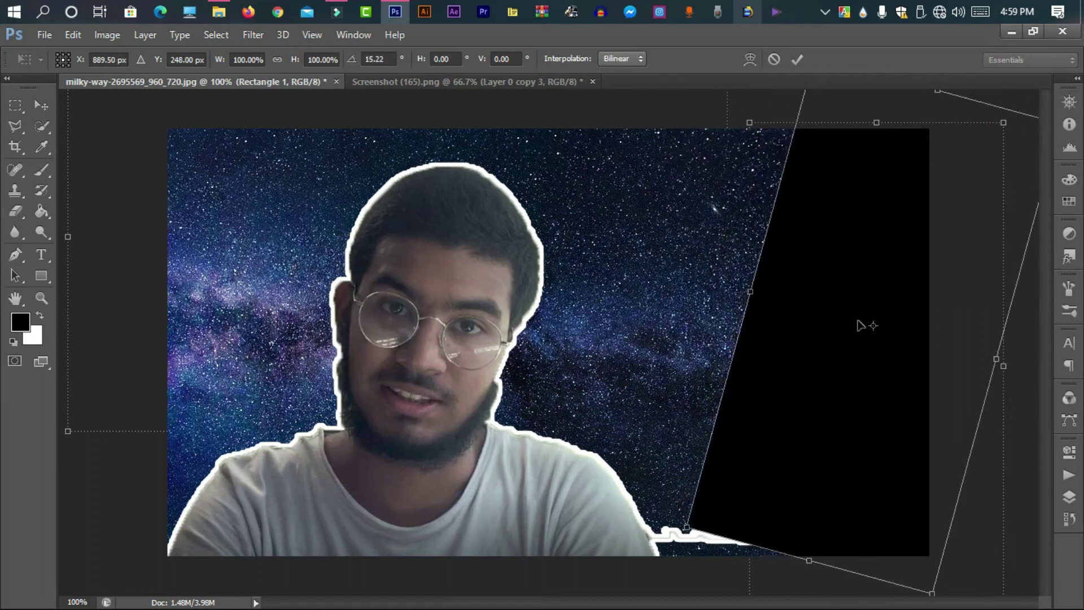
left_click_drag(690, 527, 644, 571)
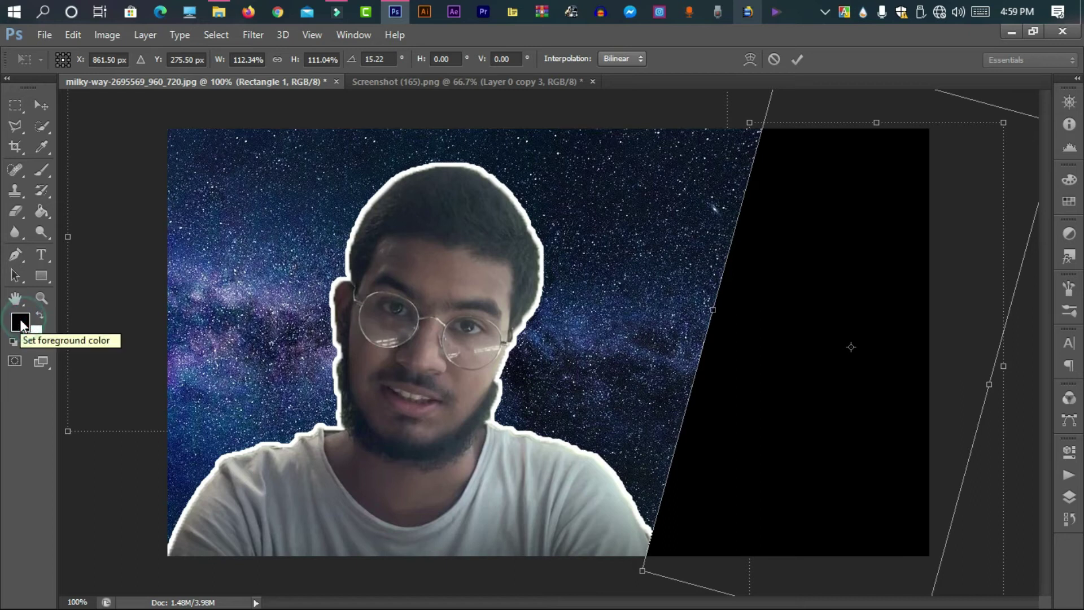
left_click(798, 59)
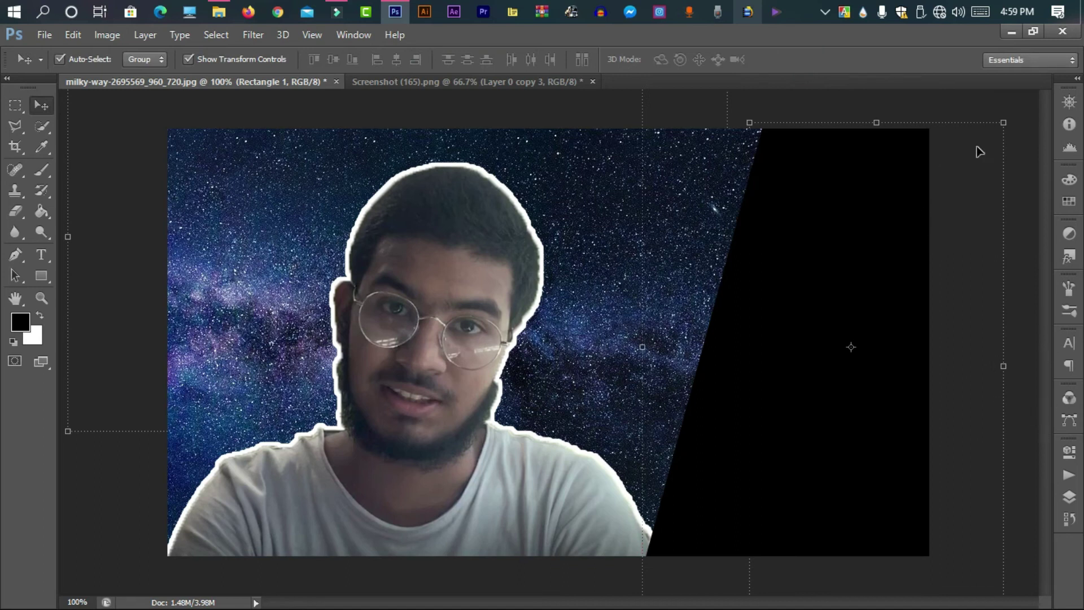
left_click(1066, 520)
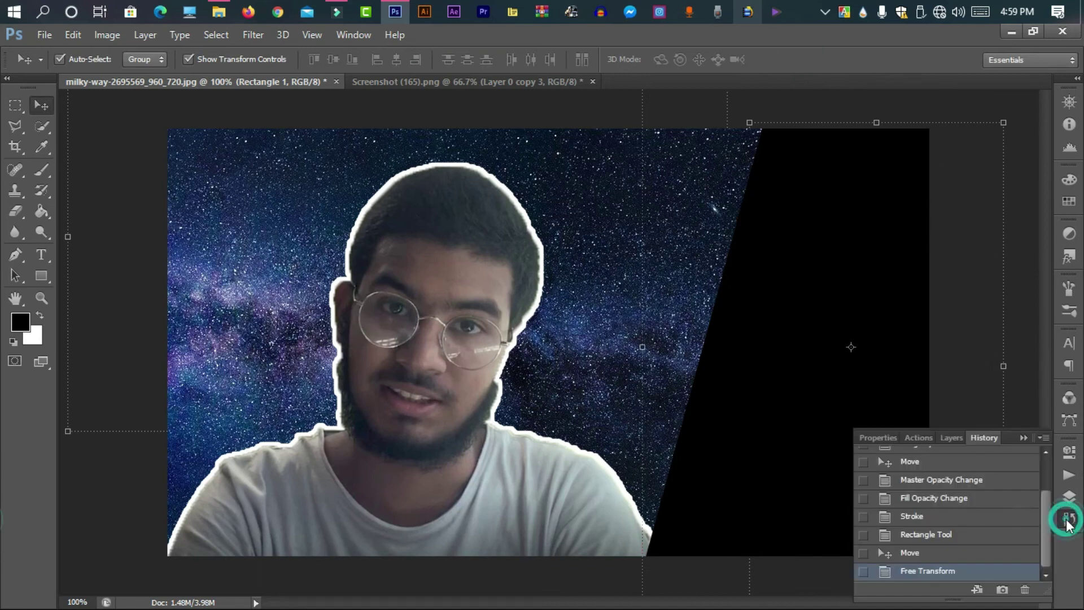
Lower Rectangle 1's fill to about 46% so stars show through, then deselect the layer
left_click(959, 442)
left_click(998, 499)
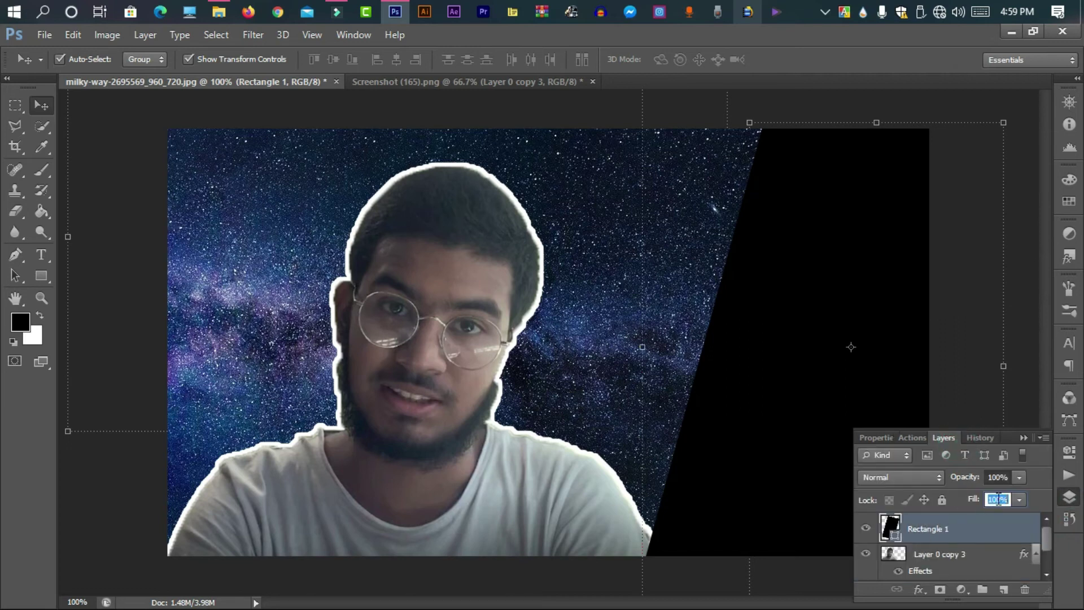
right_click(950, 523)
left_click(953, 405)
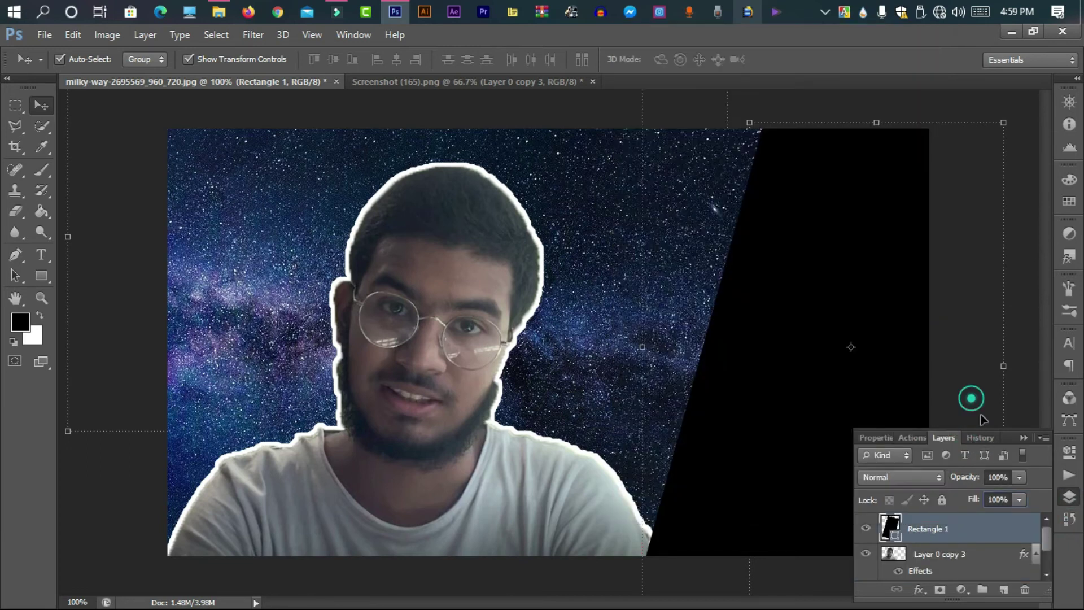
left_click_drag(969, 501, 940, 526)
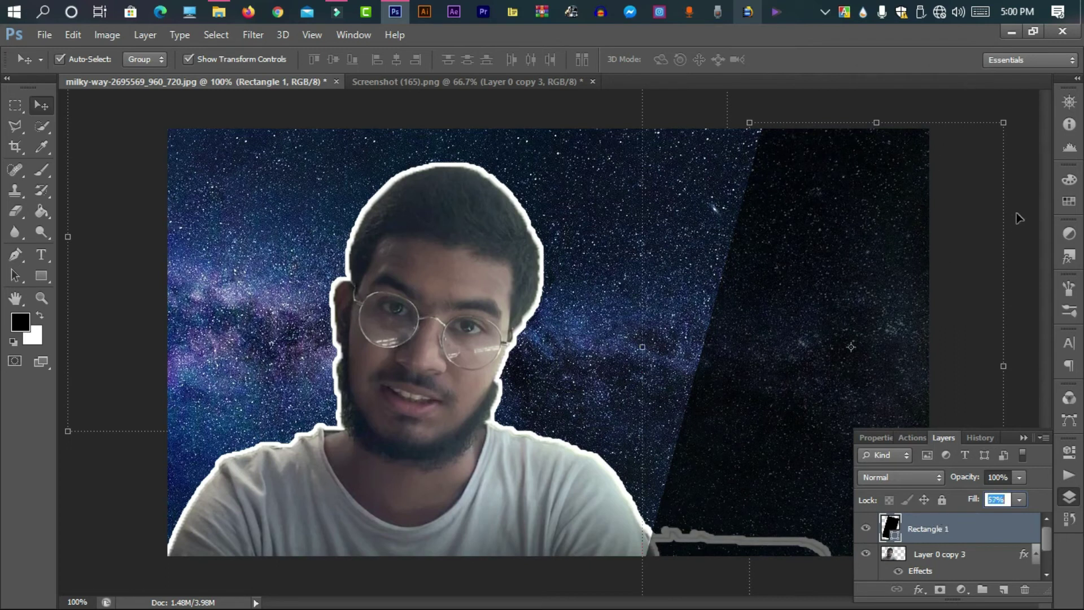
left_click(1017, 271)
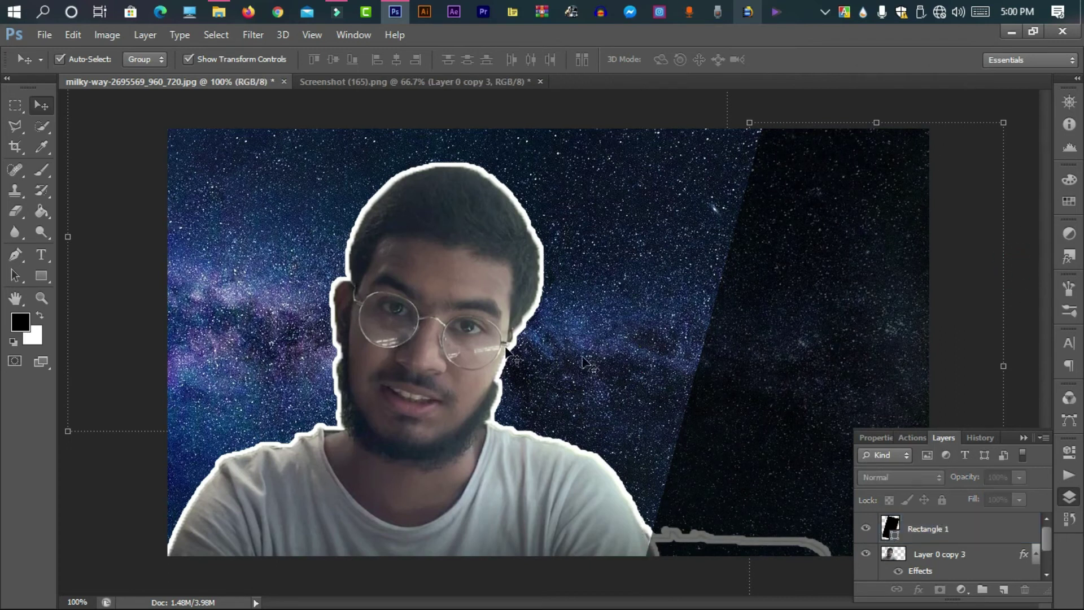
left_click(42, 234)
left_click(45, 250)
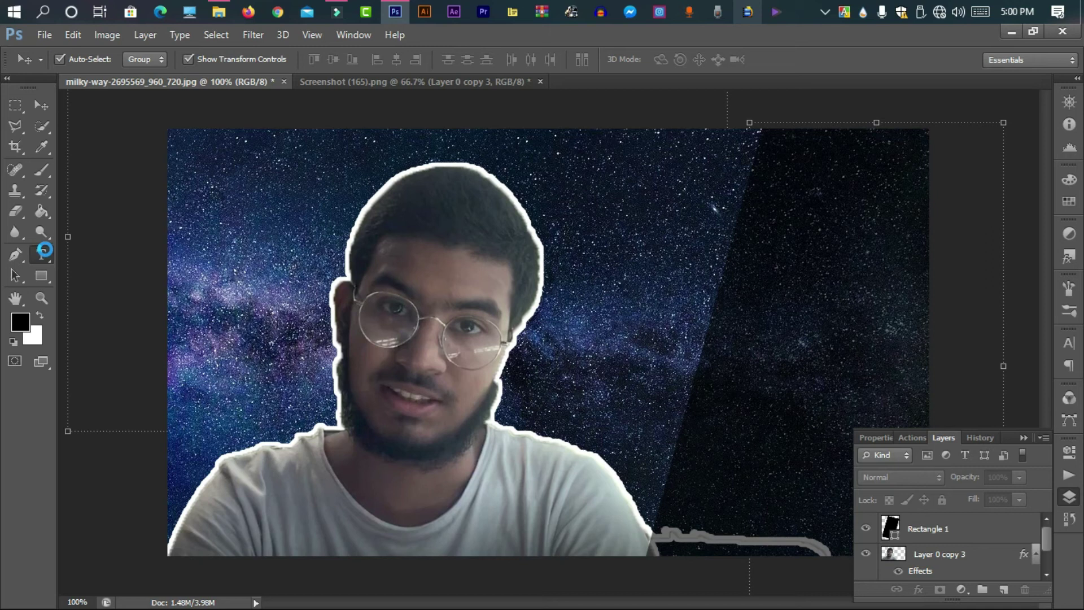
Add a text layer with an oversized black letter 'c' peeking in at the top right
left_click(45, 250)
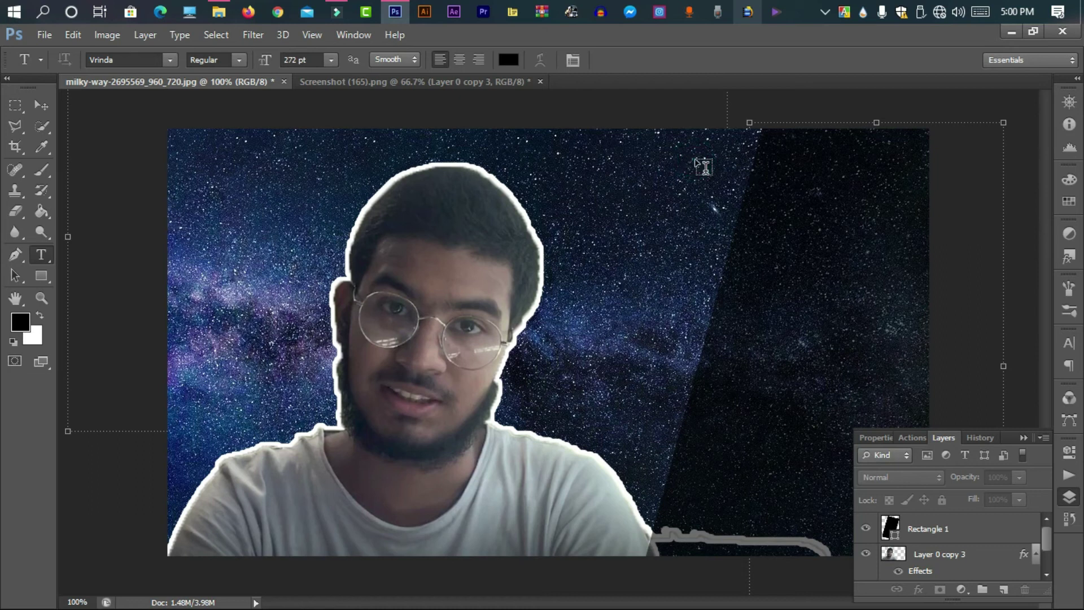
left_click(707, 181)
left_click(715, 149)
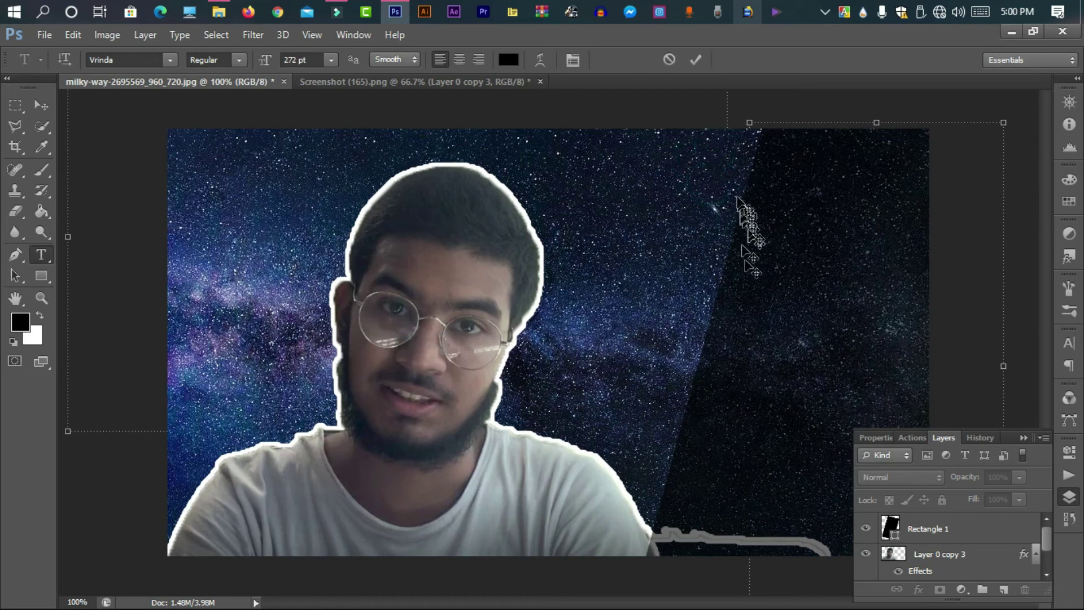
left_click(703, 418)
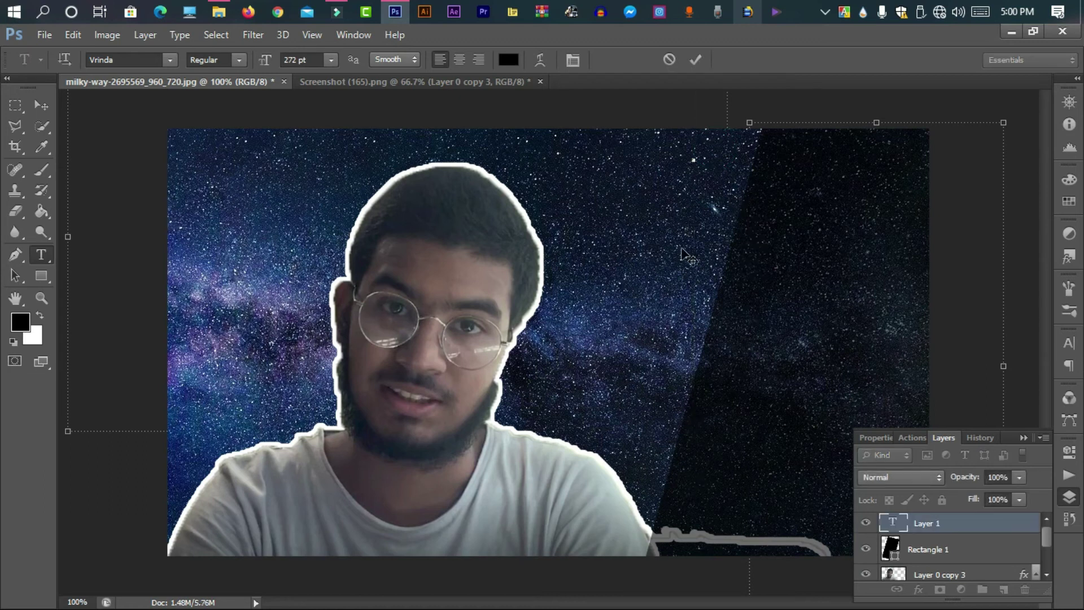
type("c")
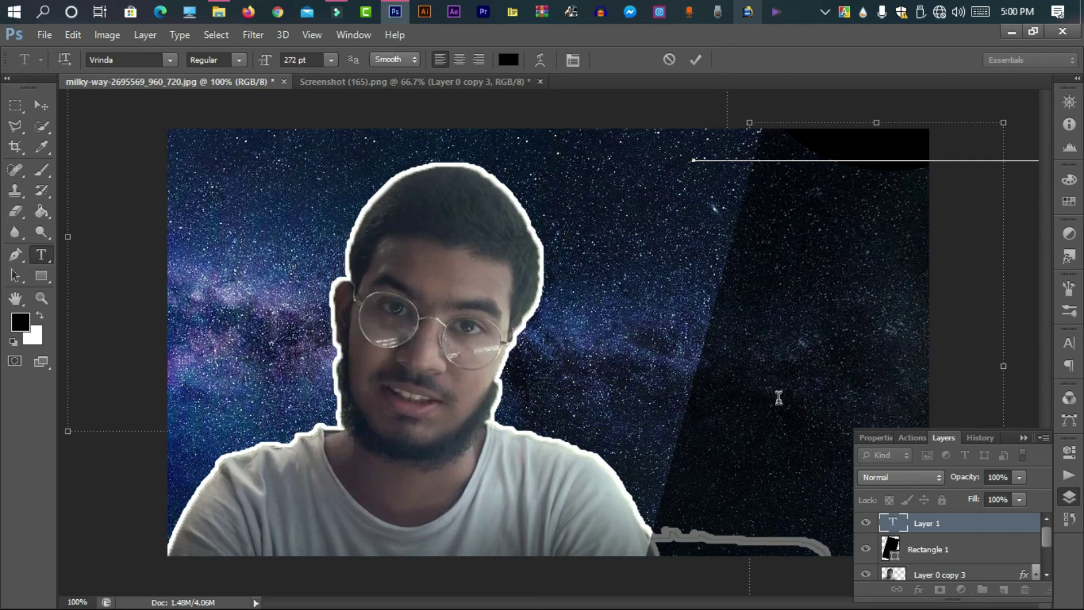
left_click(695, 60)
left_click(44, 35)
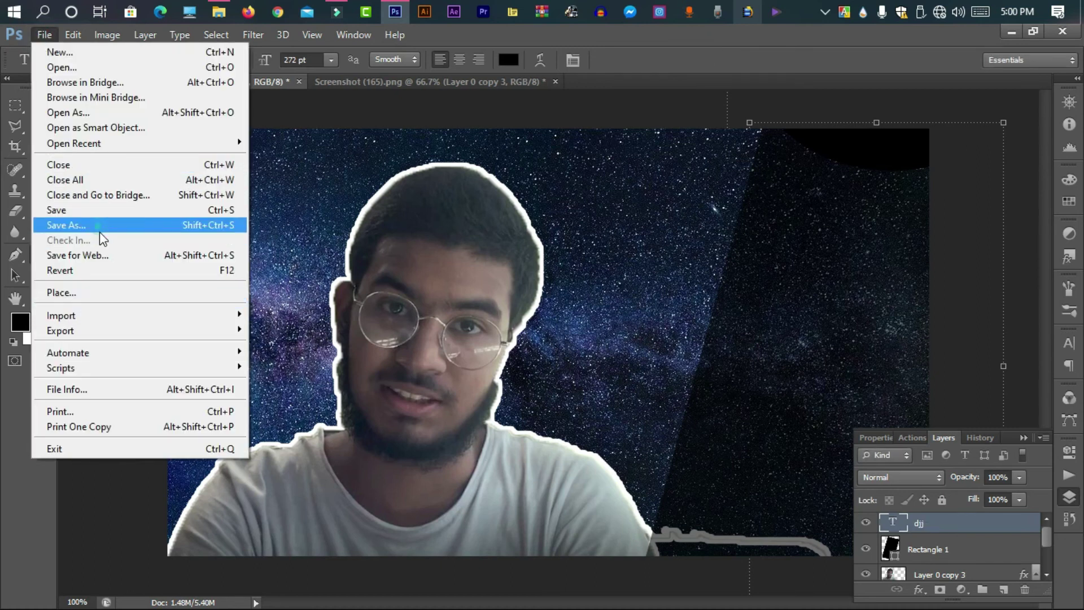
Save a PNG copy named milky-way-2695569_960_720.png to the Desktop, accepting the PNG options
left_click(100, 231)
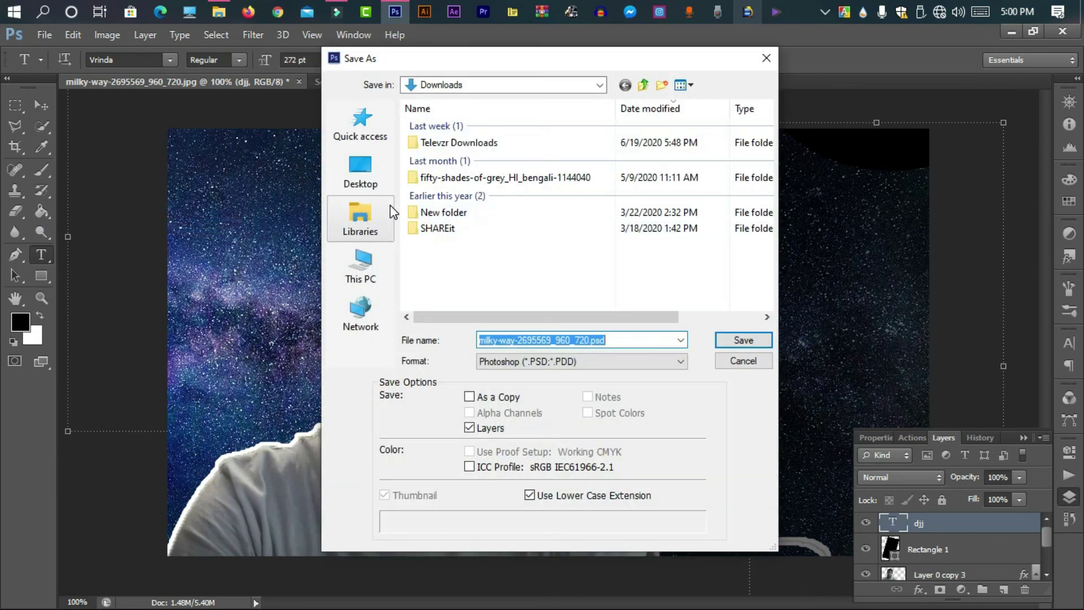
left_click(364, 164)
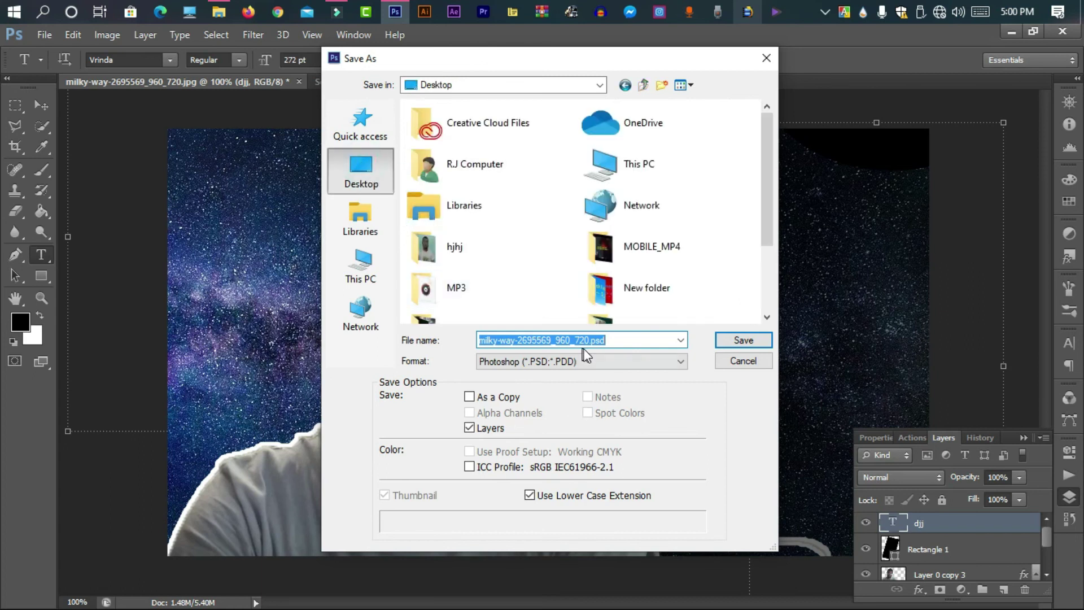
left_click(633, 339)
type("et65r4yh")
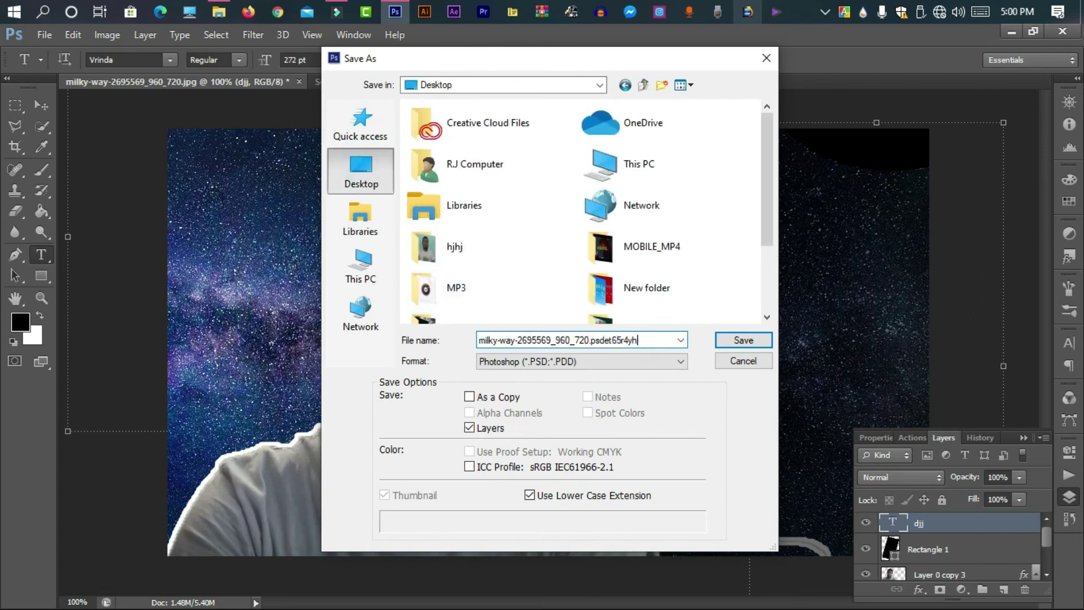
left_click(620, 362)
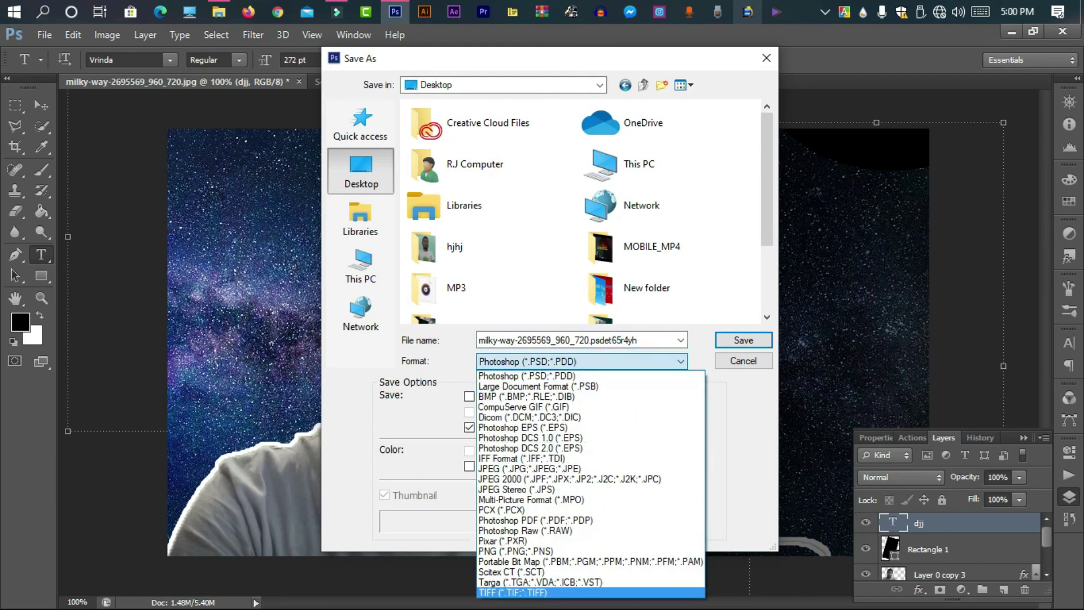
left_click(588, 556)
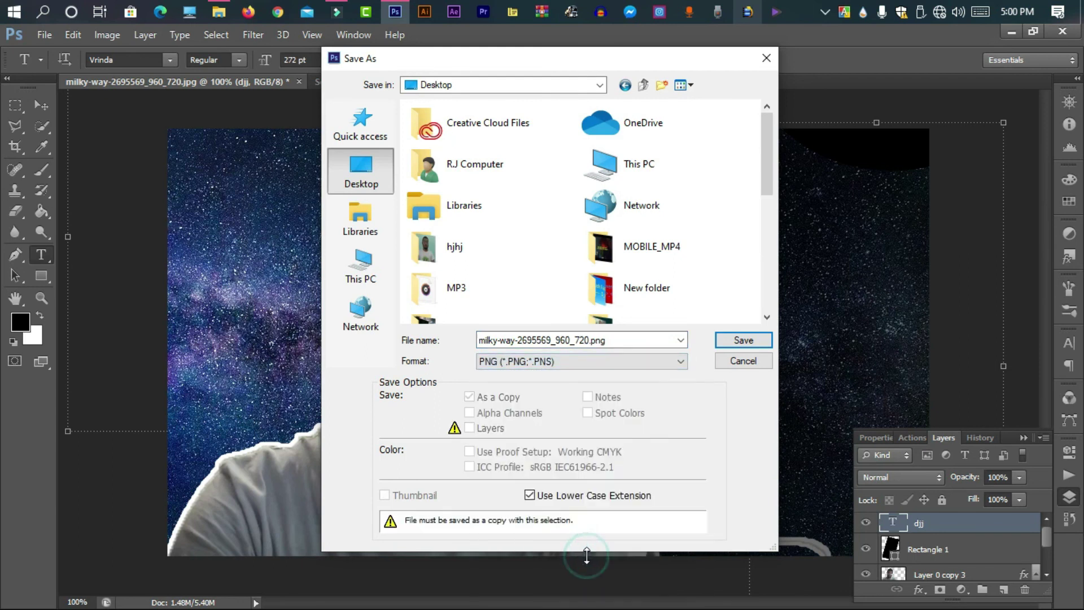
left_click(741, 340)
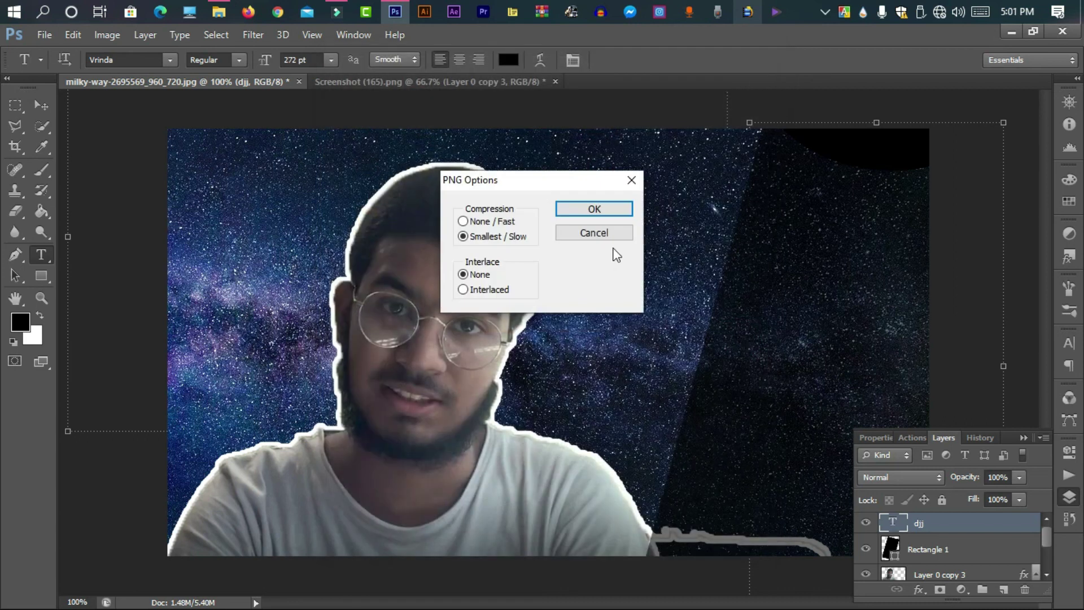
left_click(610, 203)
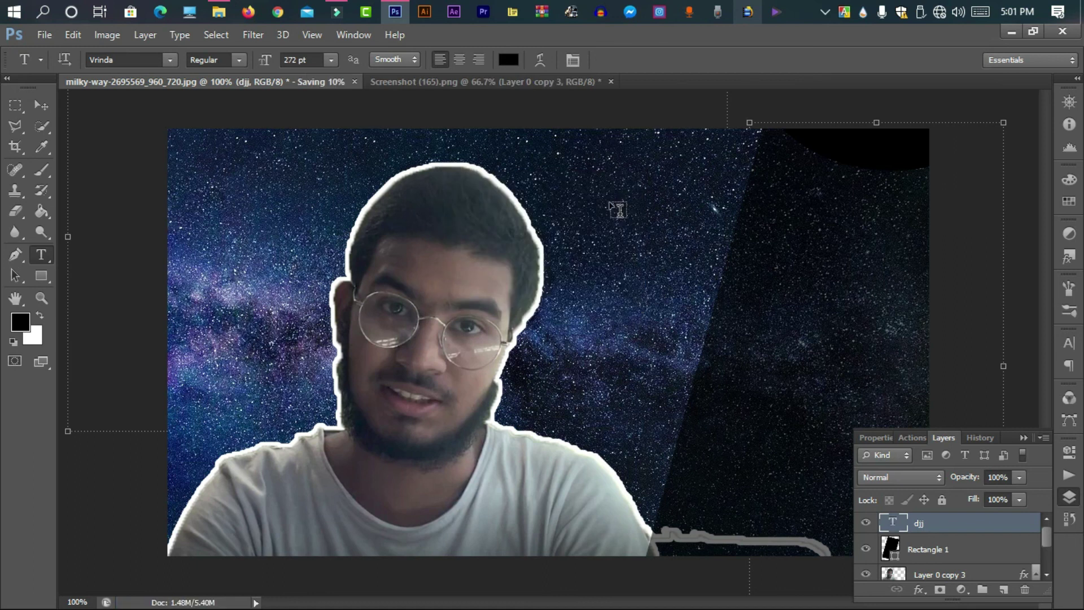